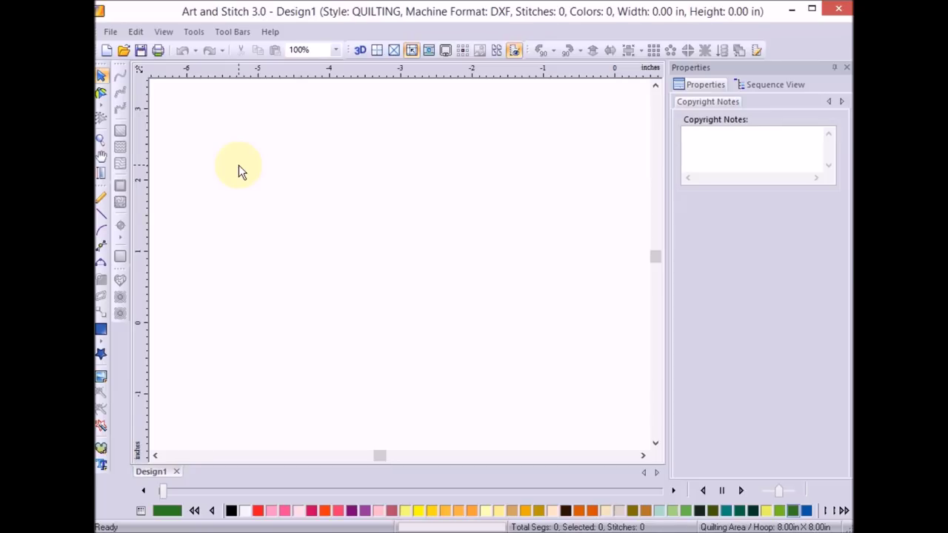
# Step: In Preferences' Grid tab, set major grid lines every 9 lines horizontally and vertically
pyautogui.click(194, 33)
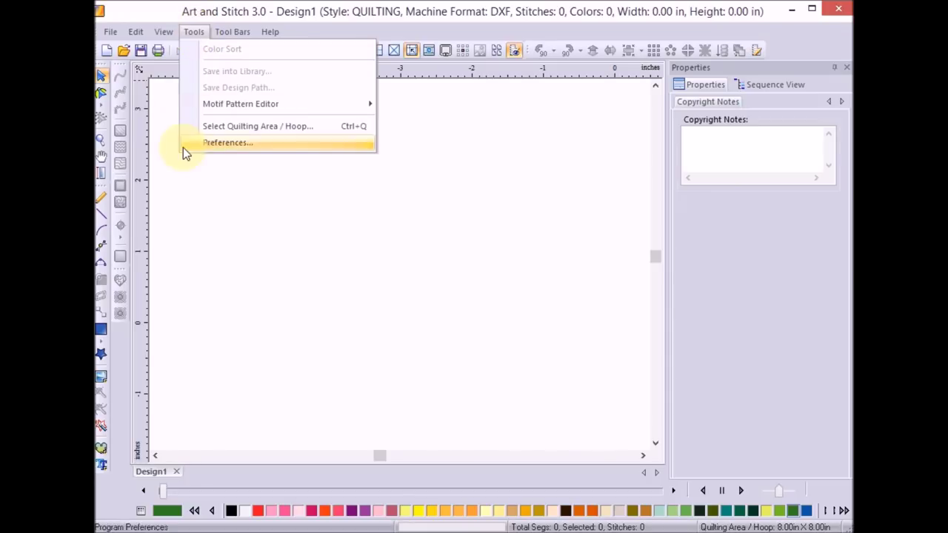
pyautogui.click(219, 148)
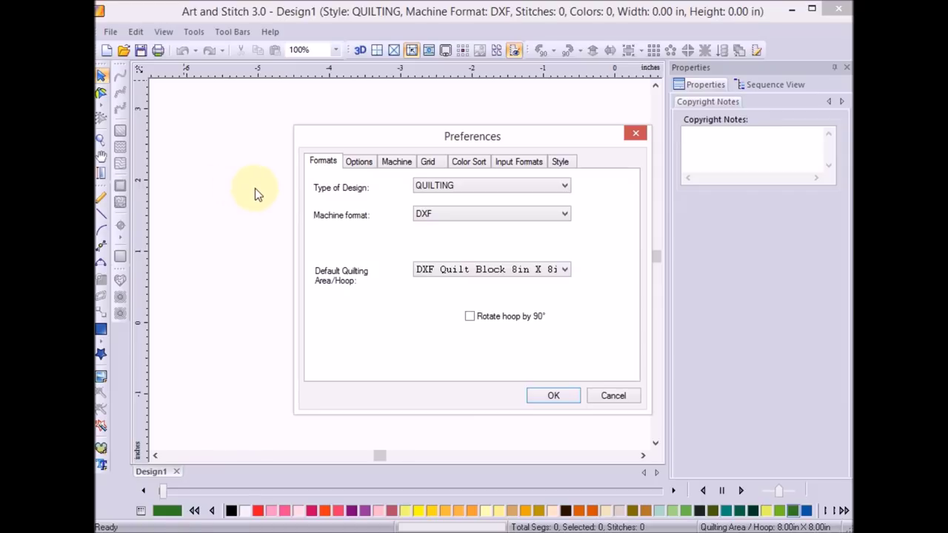
pyautogui.click(434, 163)
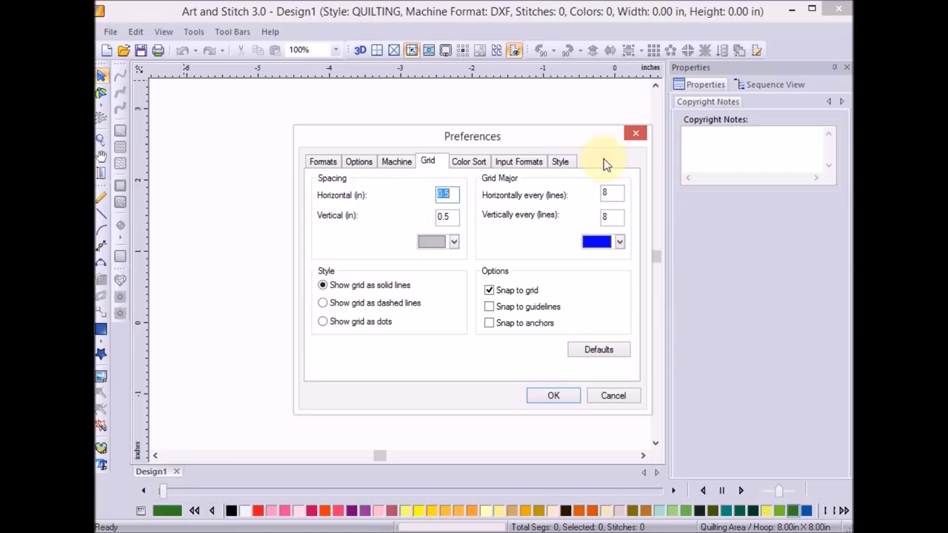
pyautogui.doubleClick(610, 191)
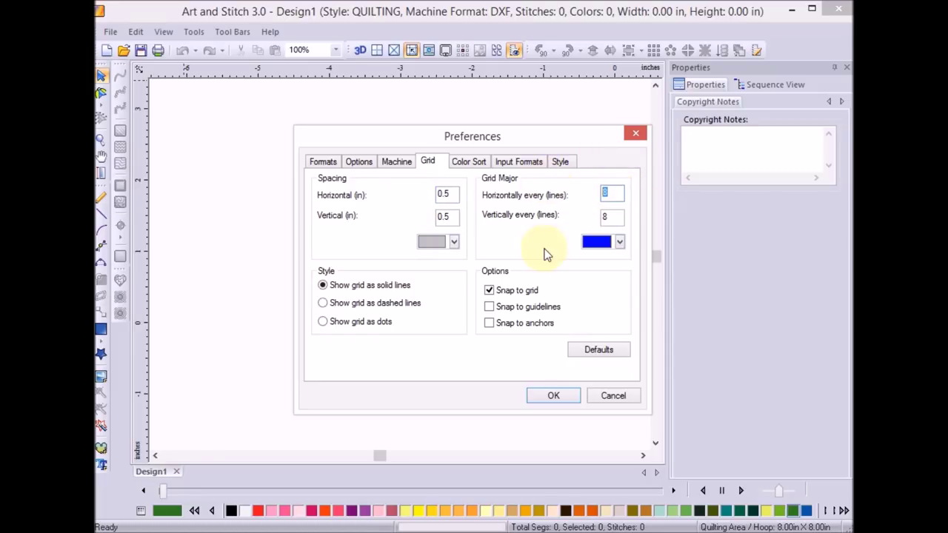
pyautogui.write('9')
pyautogui.press('Tab')
pyautogui.write('9')
pyautogui.click(555, 397)
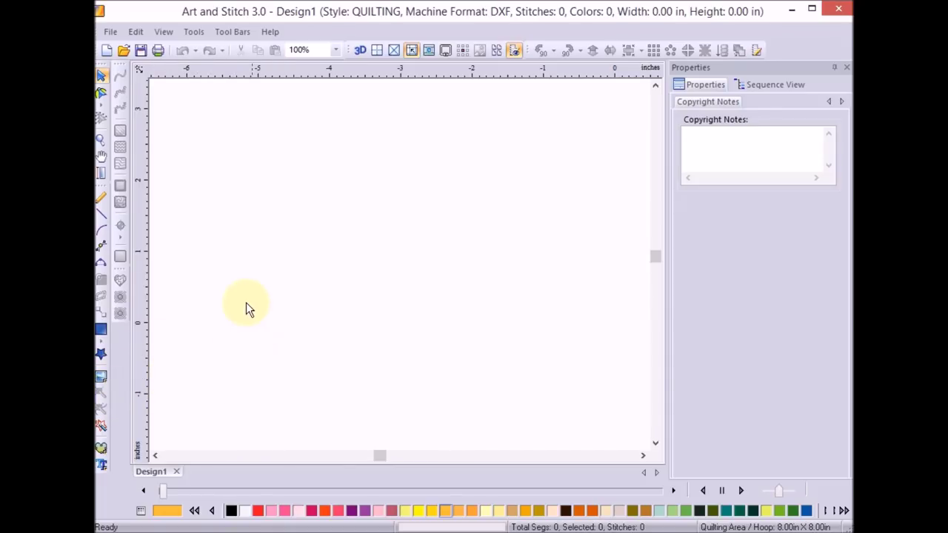
# Step: Load the Modern Maze block image as the tracing backdrop
pyautogui.click(103, 379)
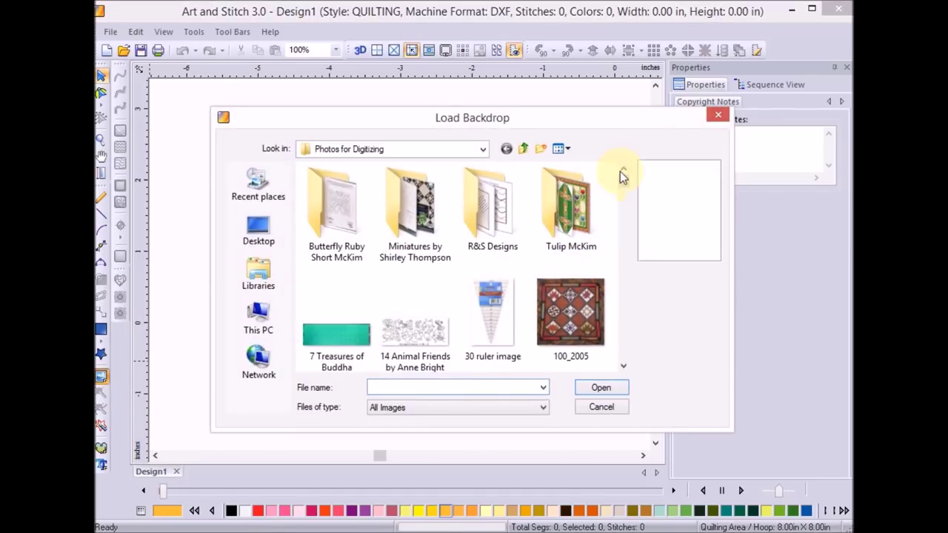
pyautogui.moveTo(625, 180); pyautogui.dragTo(623, 279)
pyautogui.click(622, 170)
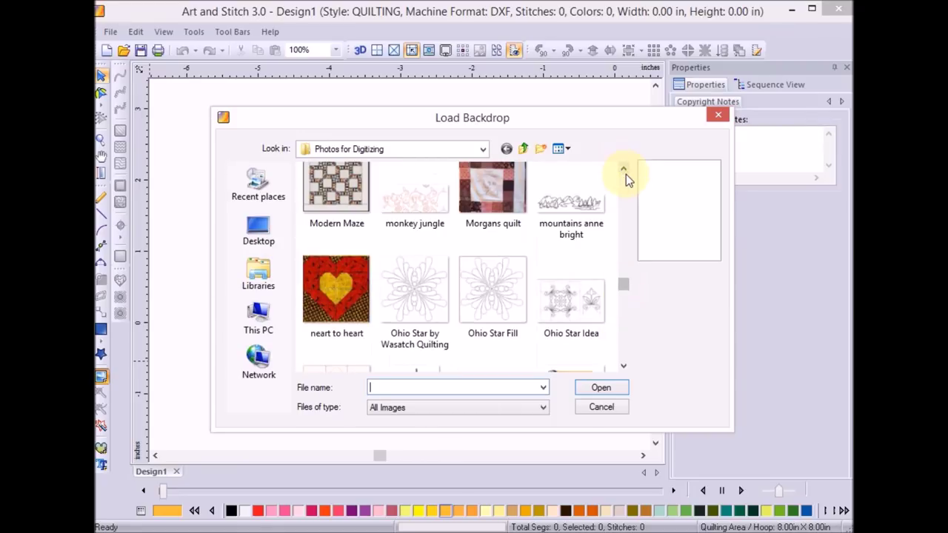
pyautogui.click(625, 174)
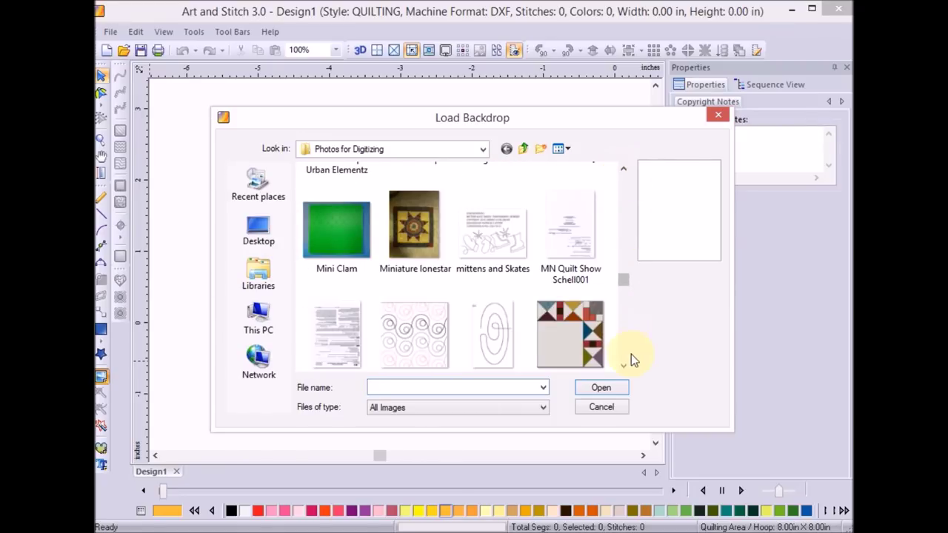
pyautogui.click(587, 350)
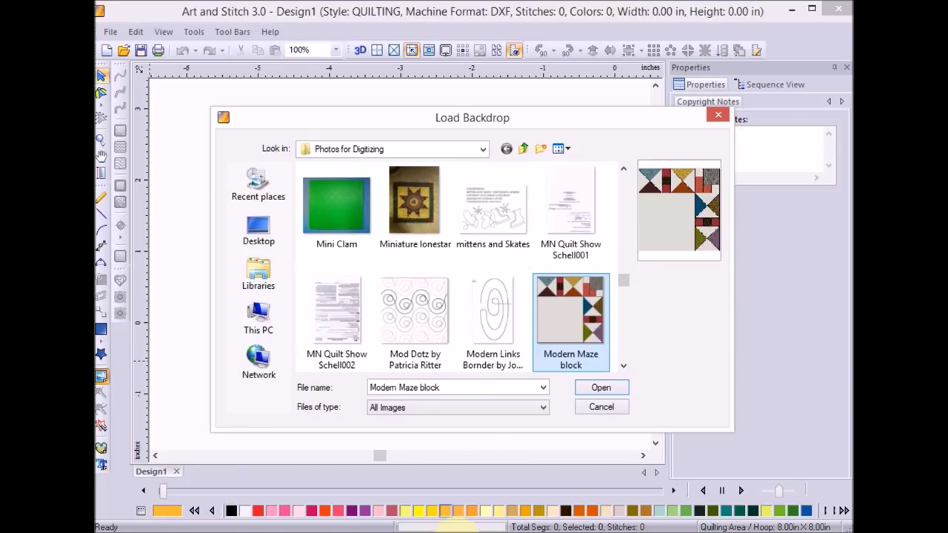
pyautogui.click(603, 386)
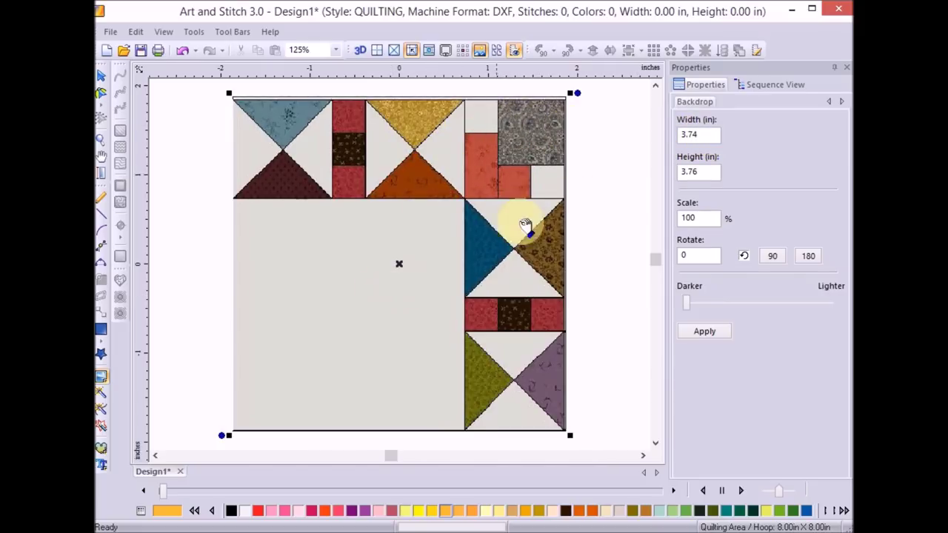
# Step: Set the backdrop width to 15 and lighten it, then apply the changes
pyautogui.click(709, 133)
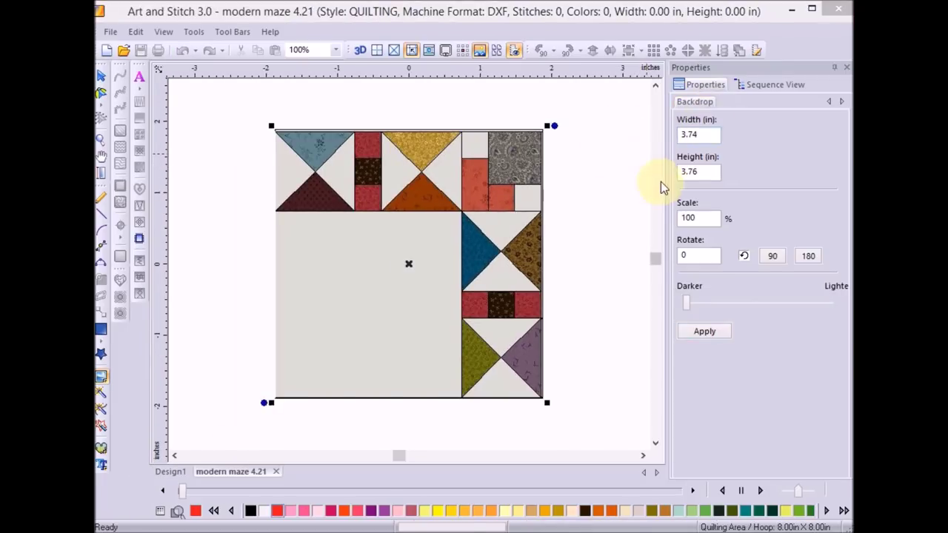
pyautogui.click(698, 133)
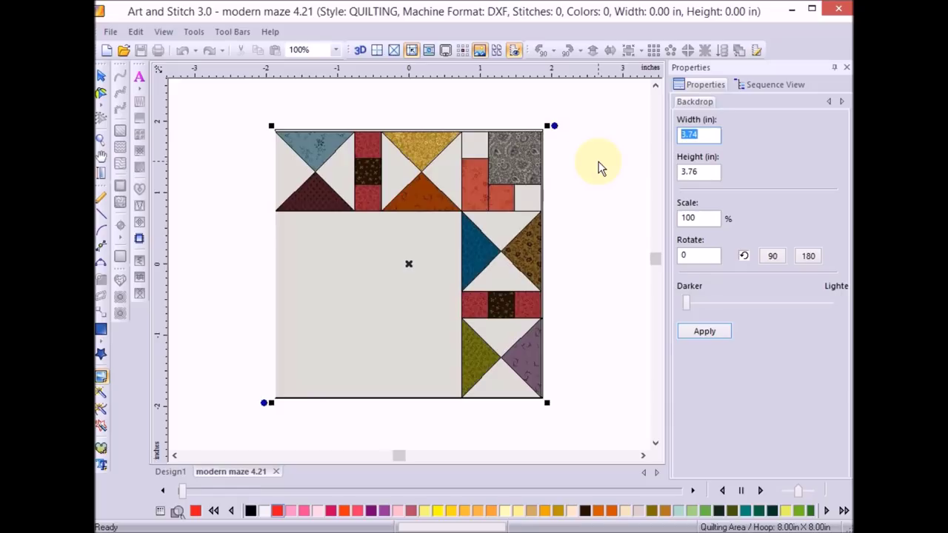
pyautogui.write('15')
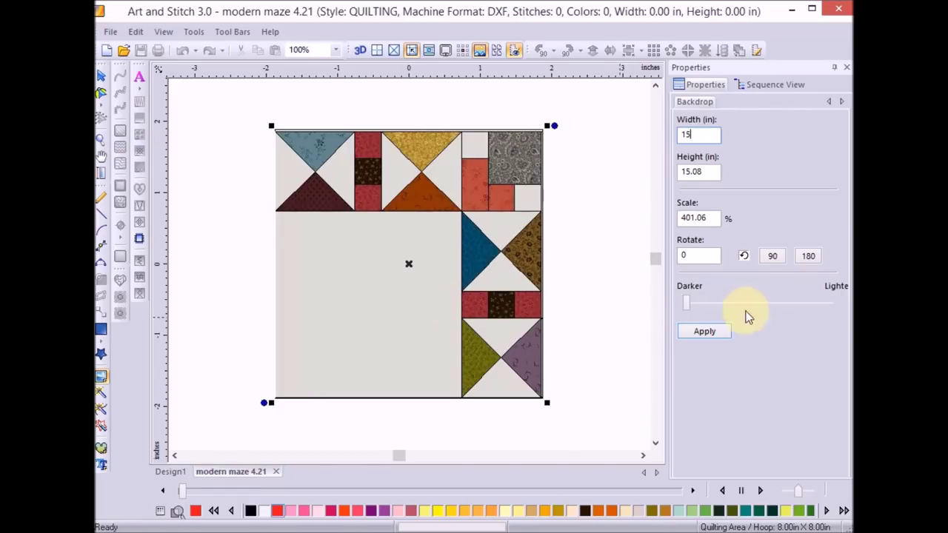
pyautogui.moveTo(686, 302); pyautogui.dragTo(764, 302)
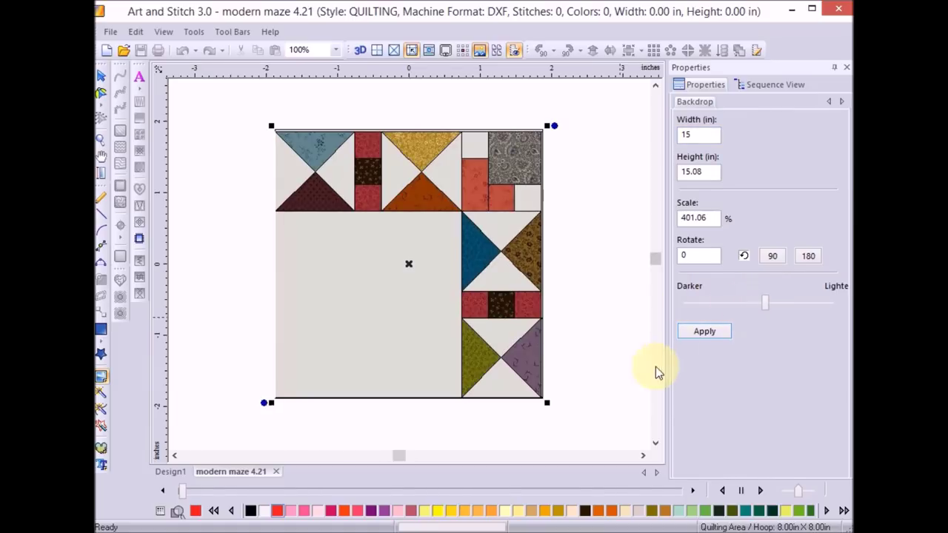
pyautogui.click(706, 331)
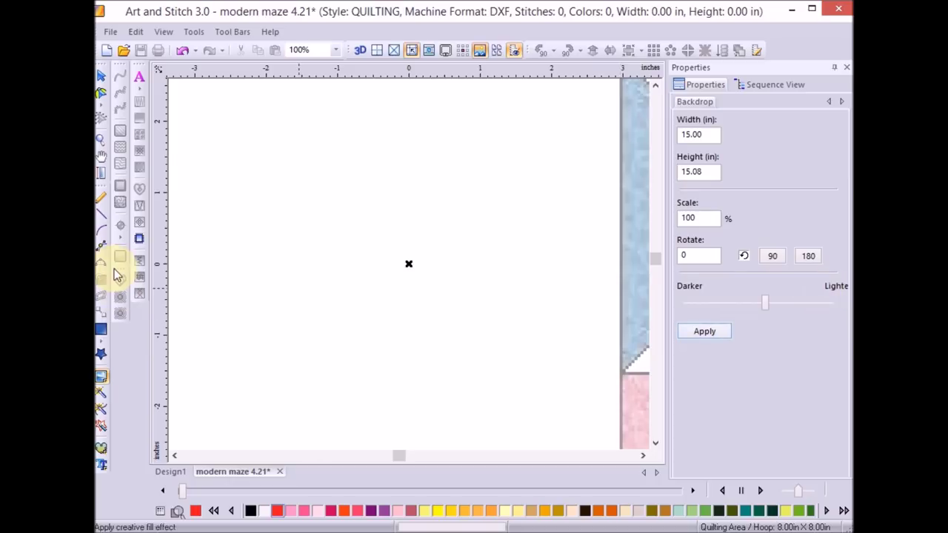
# Step: Return to the Select tool, zoom to fit, and show the grid
pyautogui.click(102, 76)
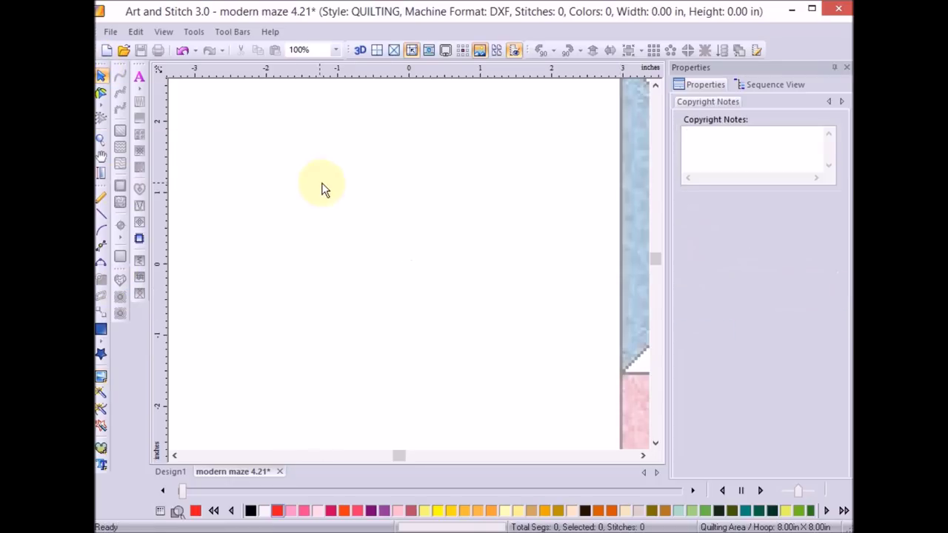
pyautogui.press('0')
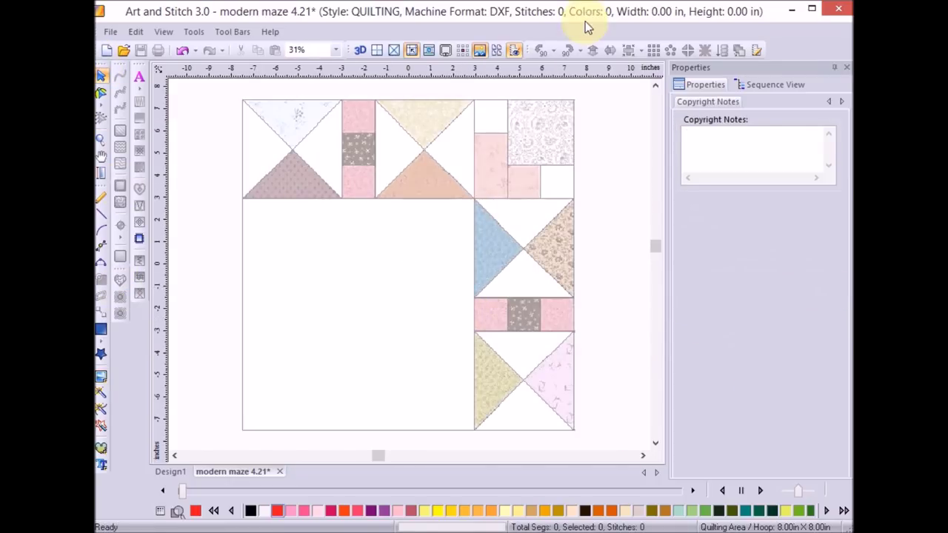
pyautogui.click(376, 51)
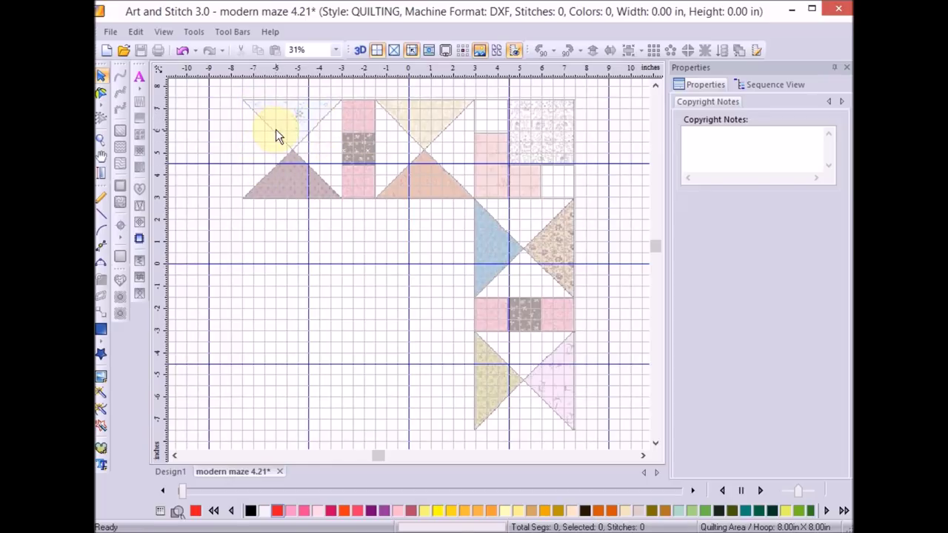
# Step: Drag the backdrop so its top-left corner lands on a major grid intersection
pyautogui.click(104, 376)
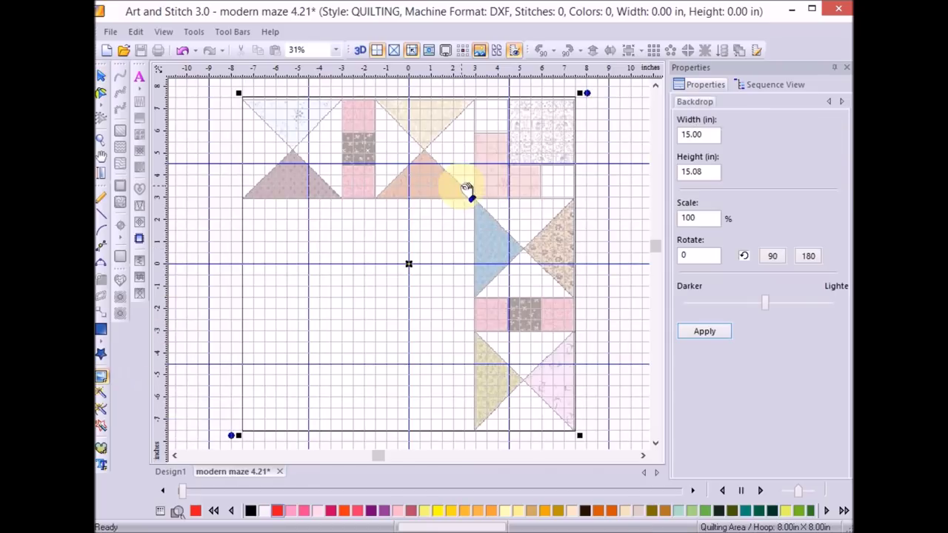
pyautogui.moveTo(292, 156); pyautogui.dragTo(381, 221)
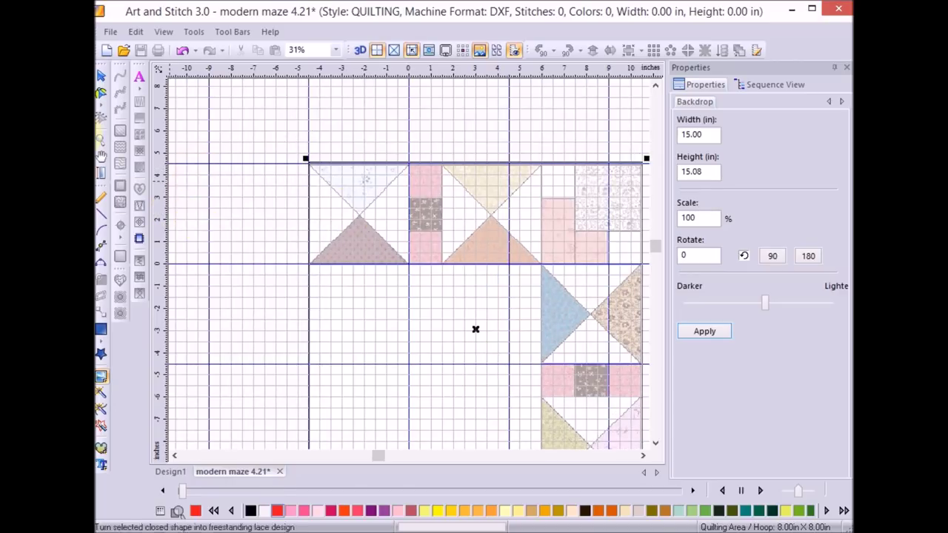
# Step: Start the square spiral line path, running across the block's top edge and down its right side
pyautogui.click(100, 75)
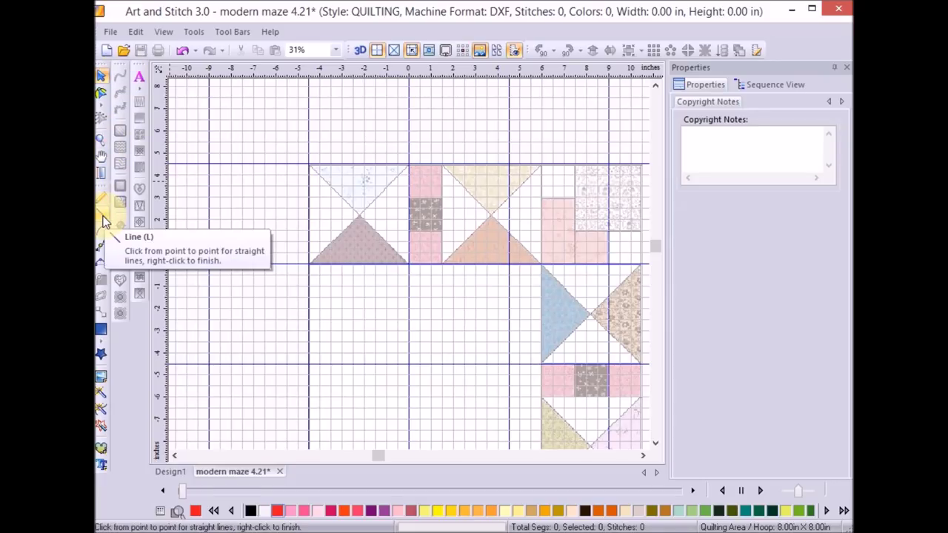
pyautogui.click(102, 218)
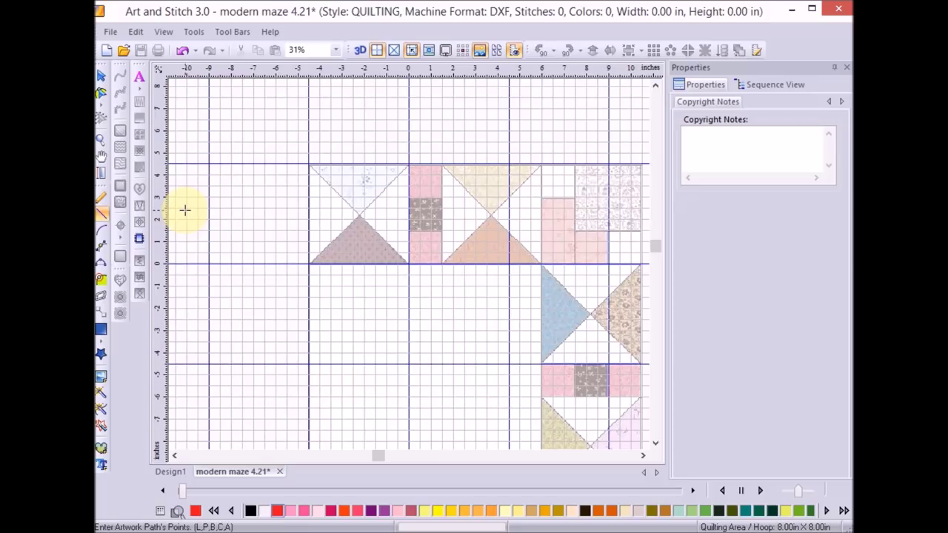
pyautogui.click(103, 216)
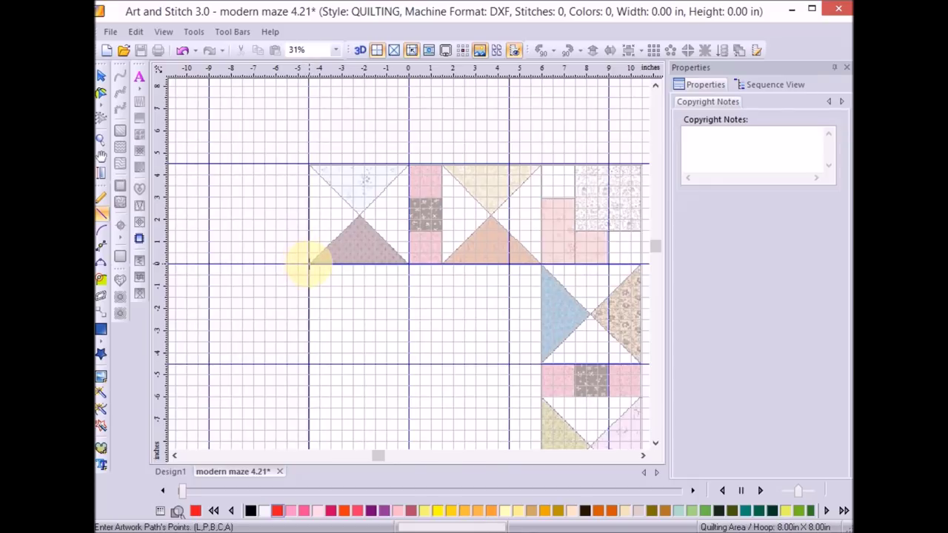
pyautogui.click(308, 263)
pyautogui.click(319, 264)
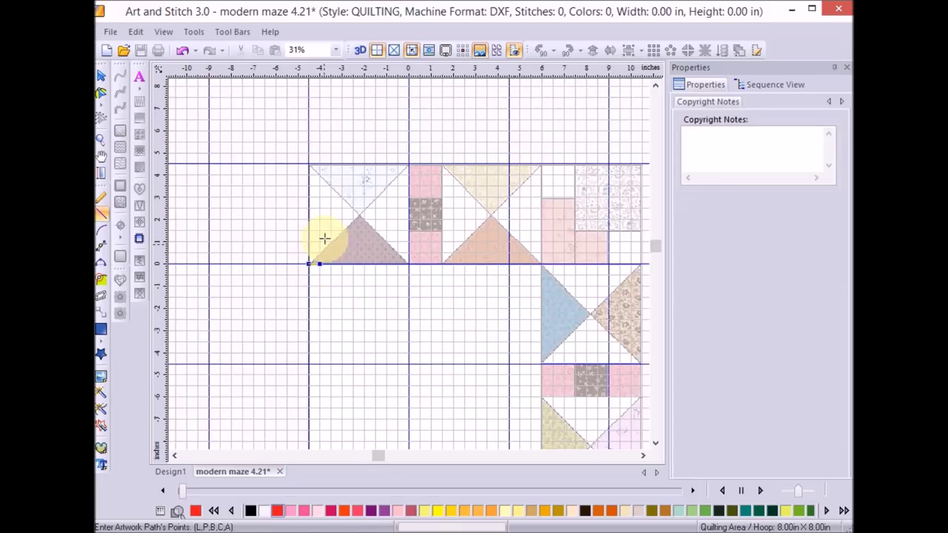
pyautogui.click(398, 175)
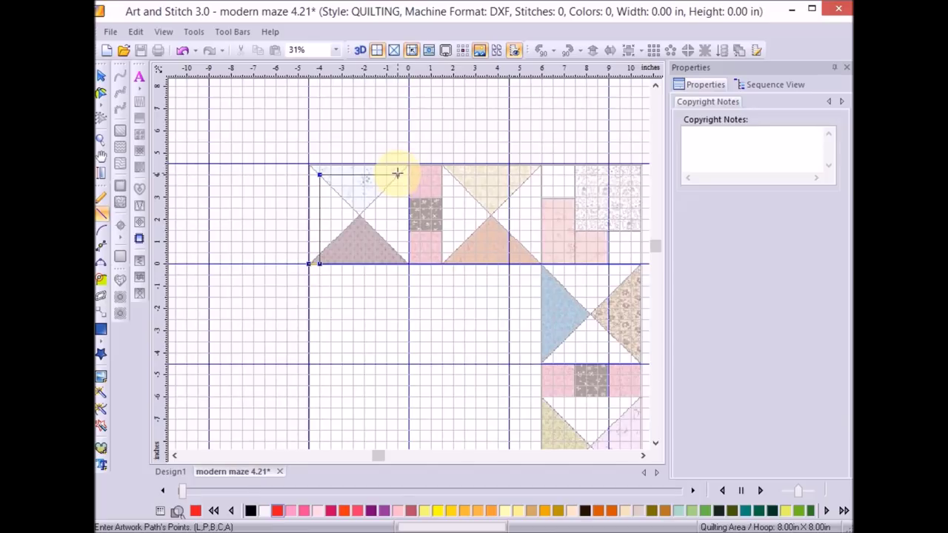
pyautogui.click(397, 241)
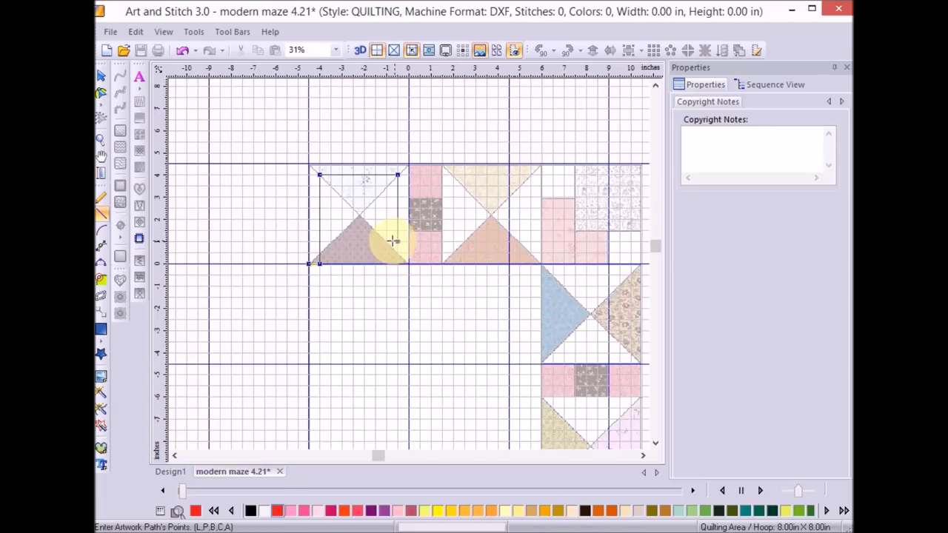
# Step: Wind the spiral inward and back outward, ending along the triangle's base at its right corner
pyautogui.click(342, 241)
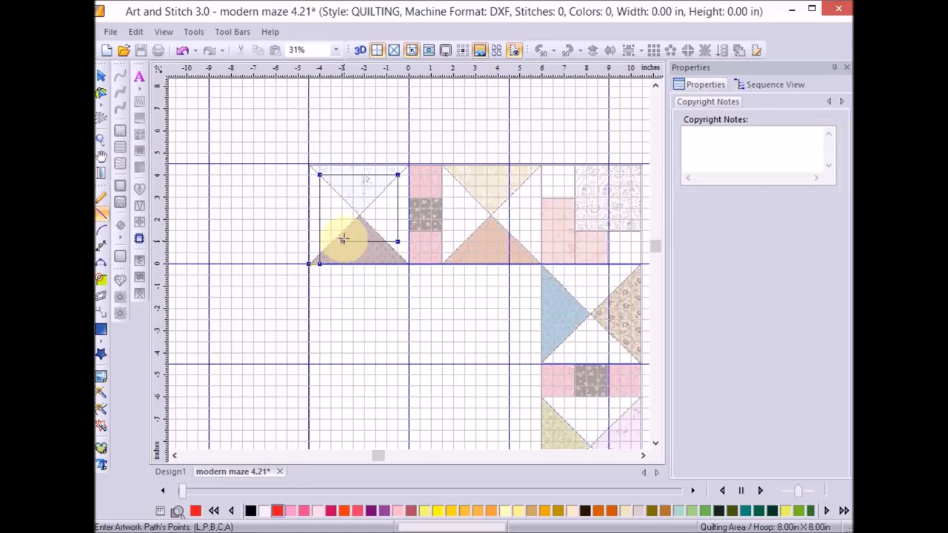
pyautogui.click(342, 197)
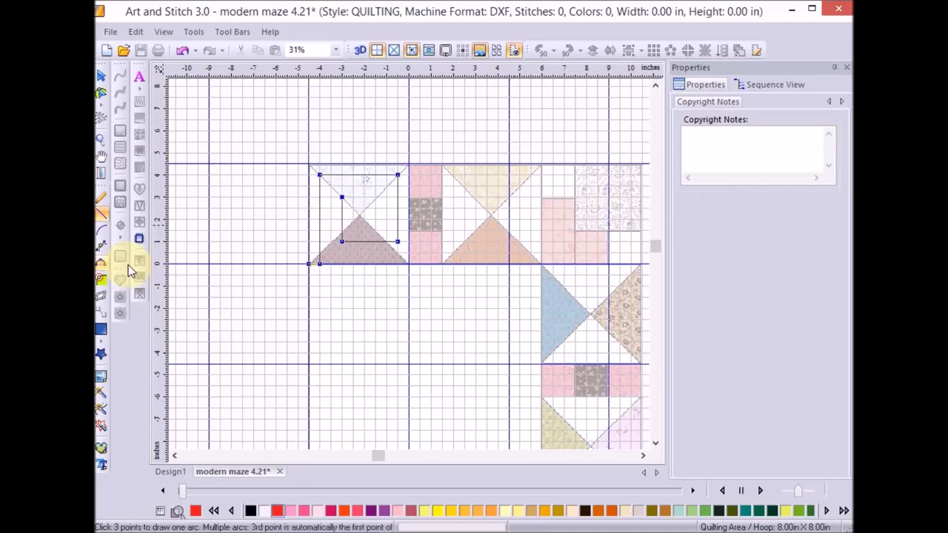
pyautogui.click(374, 219)
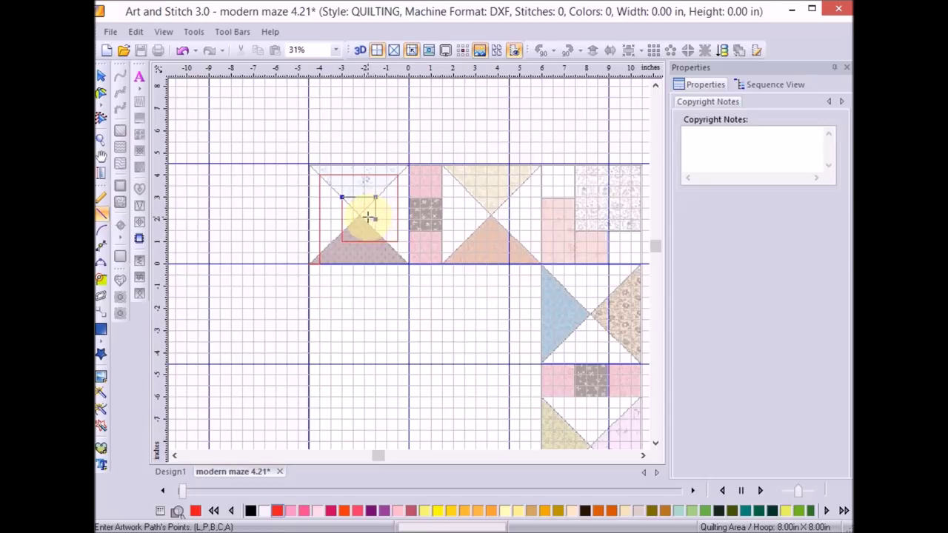
pyautogui.click(353, 219)
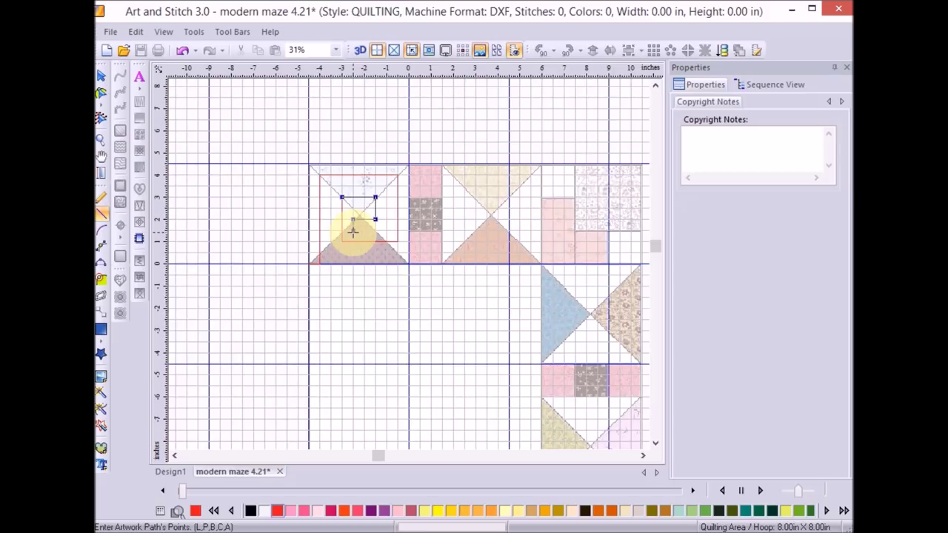
pyautogui.click(352, 230)
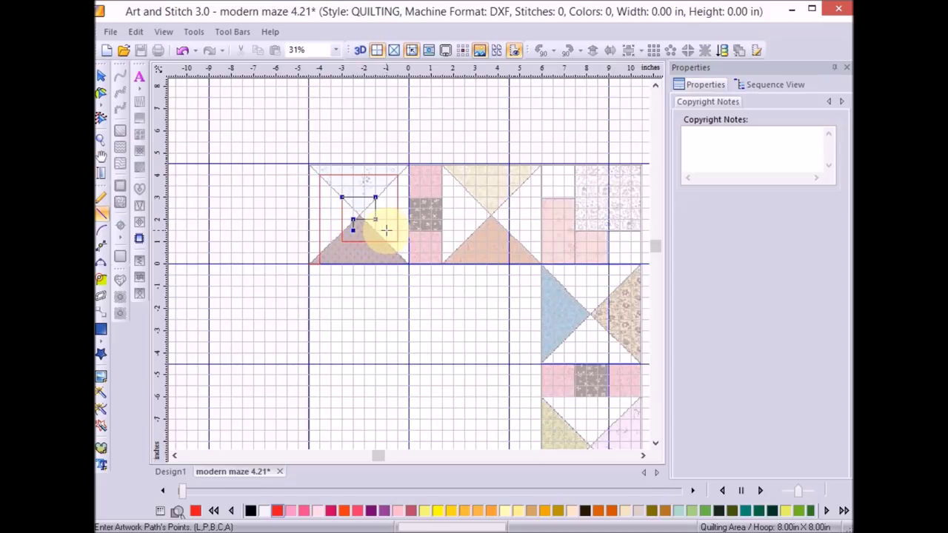
pyautogui.click(385, 230)
pyautogui.click(385, 185)
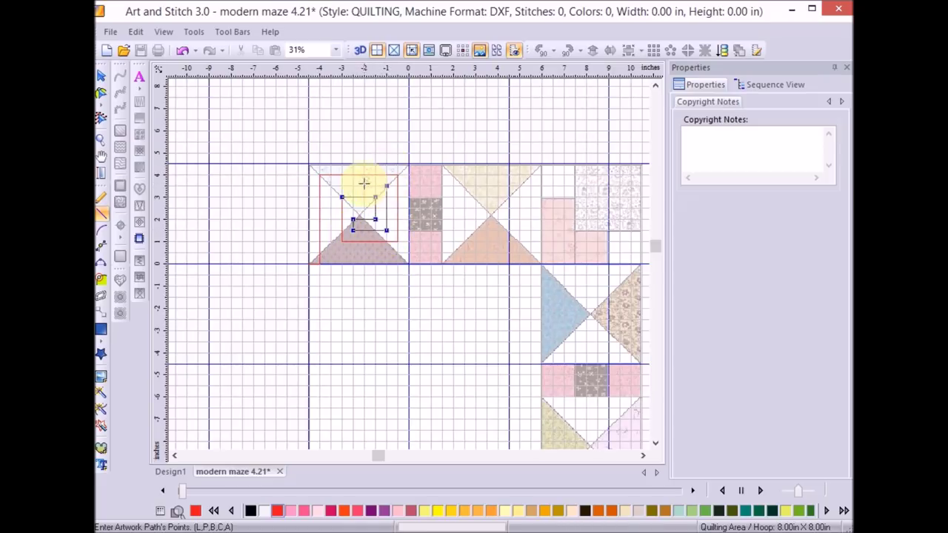
pyautogui.click(331, 186)
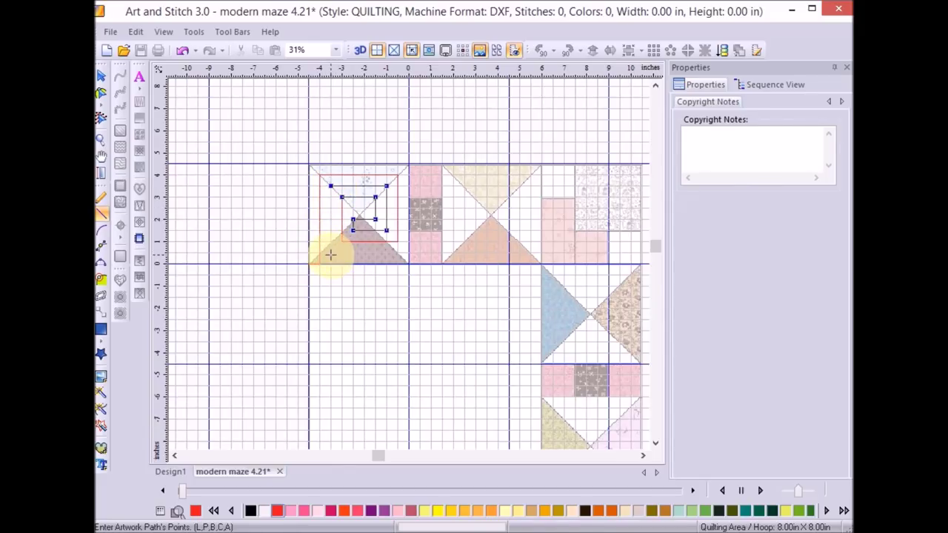
pyautogui.click(331, 254)
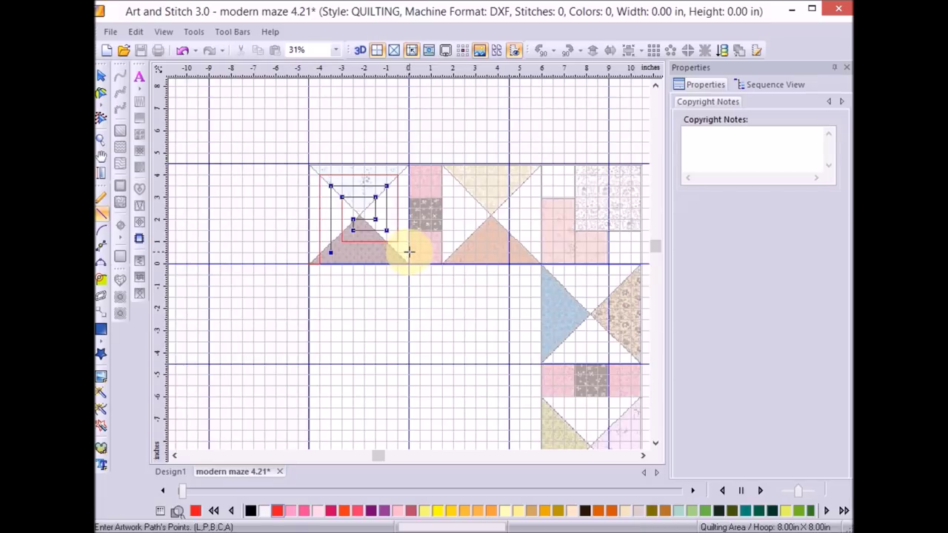
pyautogui.click(408, 252)
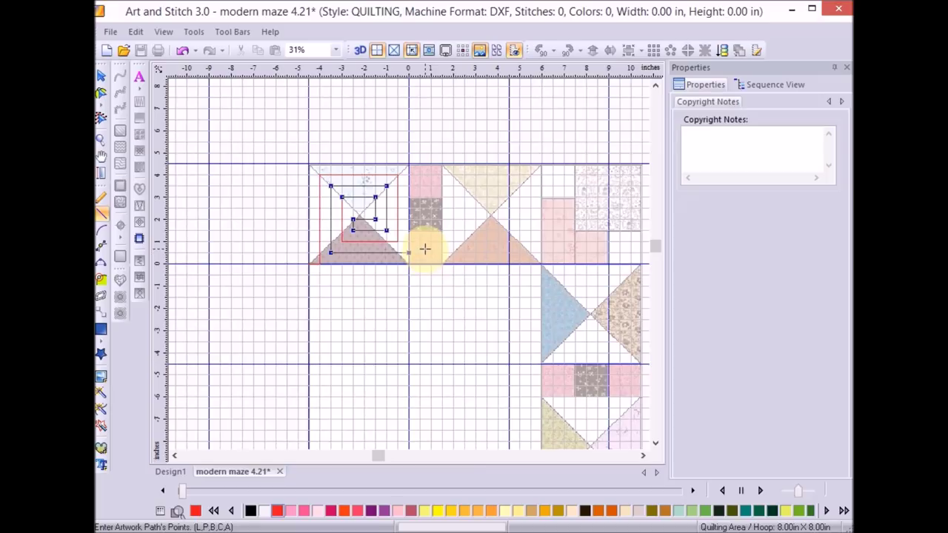
pyautogui.click(100, 77)
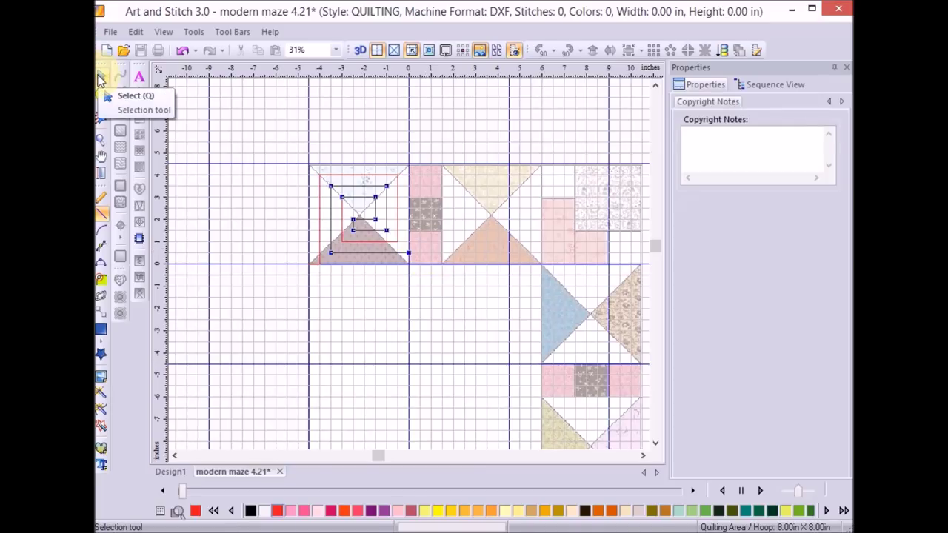
pyautogui.click(100, 76)
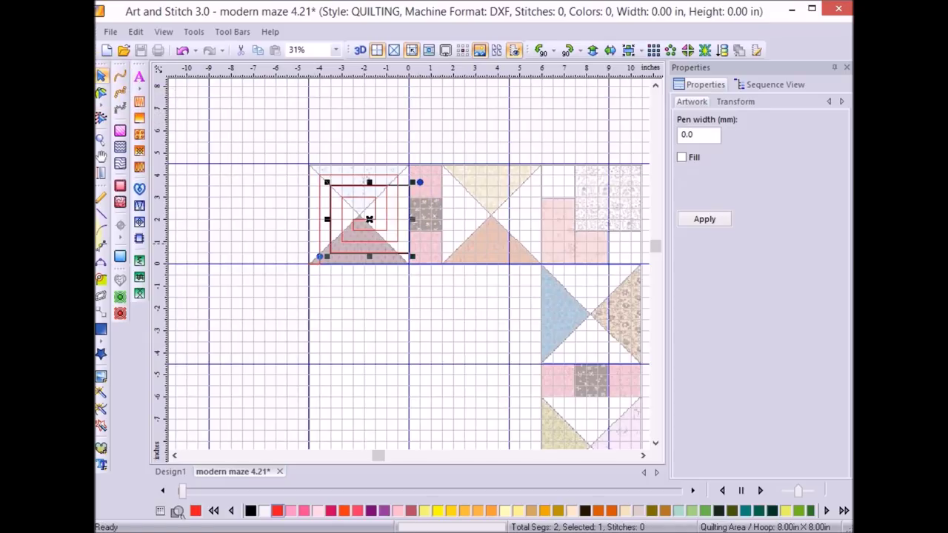
# Step: Zoom in on the finished spiral block and pick the line-with-arcs tool
pyautogui.hotkey('ctrl', '+')
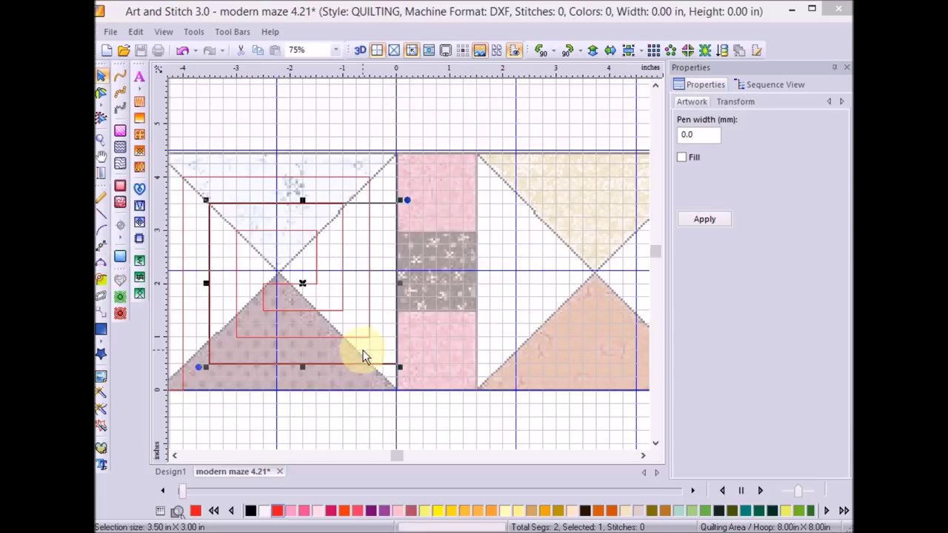
pyautogui.click(103, 264)
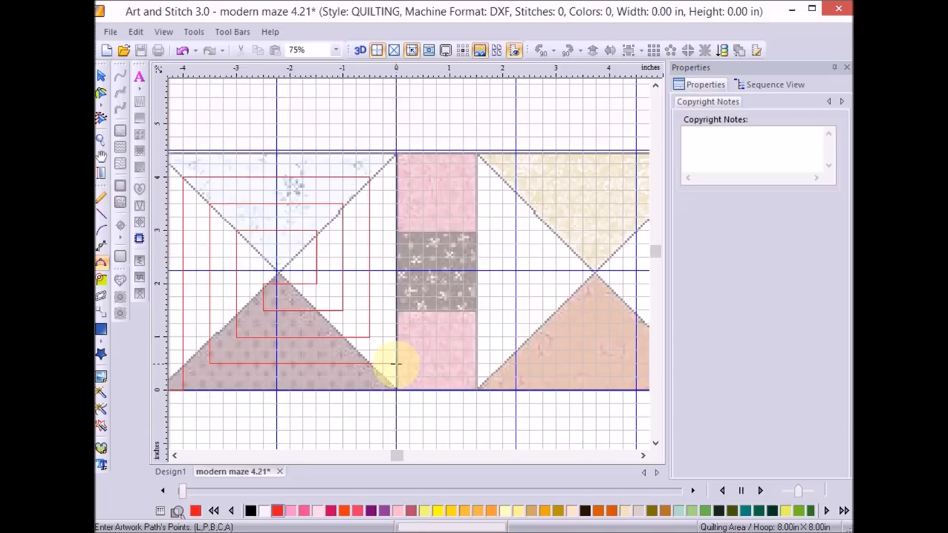
# Step: Extend the path from the spiral's end up the pink column and circle the grey square
pyautogui.click(396, 363)
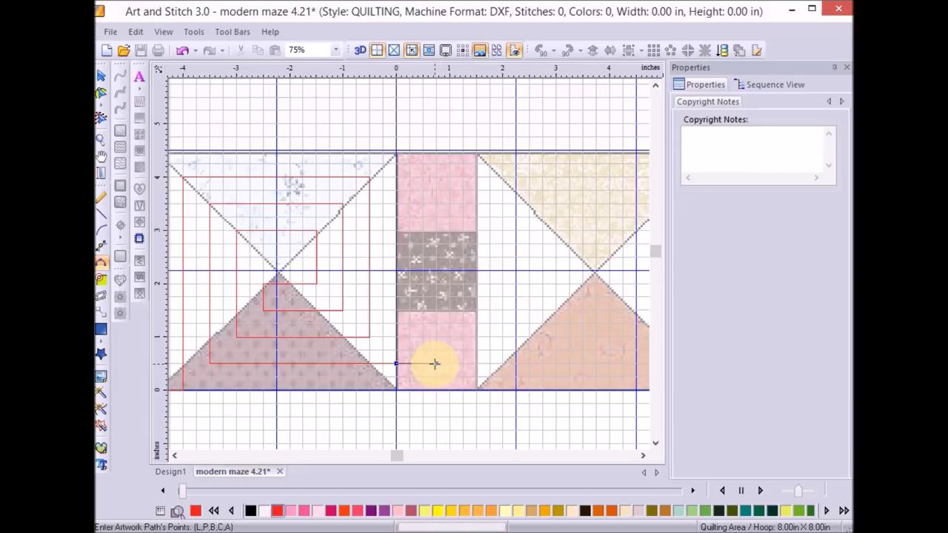
pyautogui.click(436, 363)
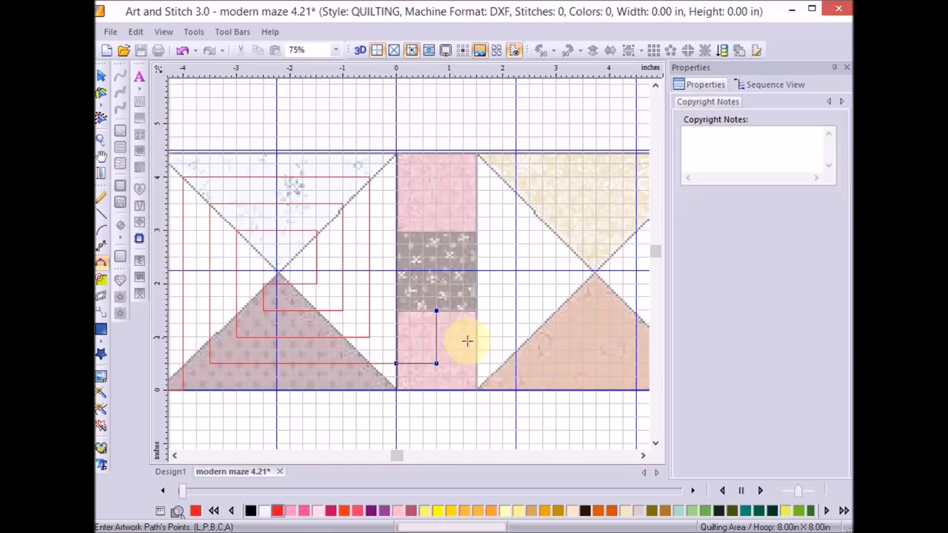
pyautogui.click(436, 311)
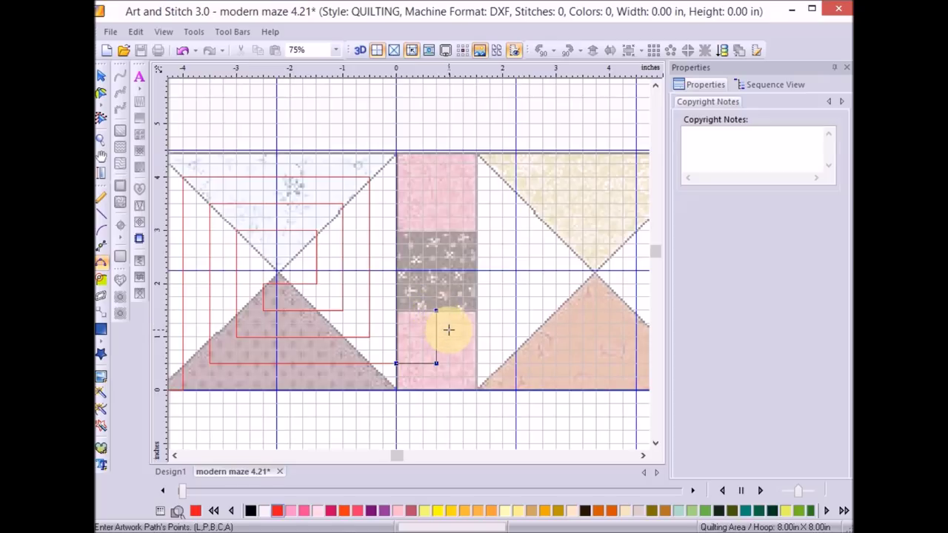
pyautogui.click(396, 270)
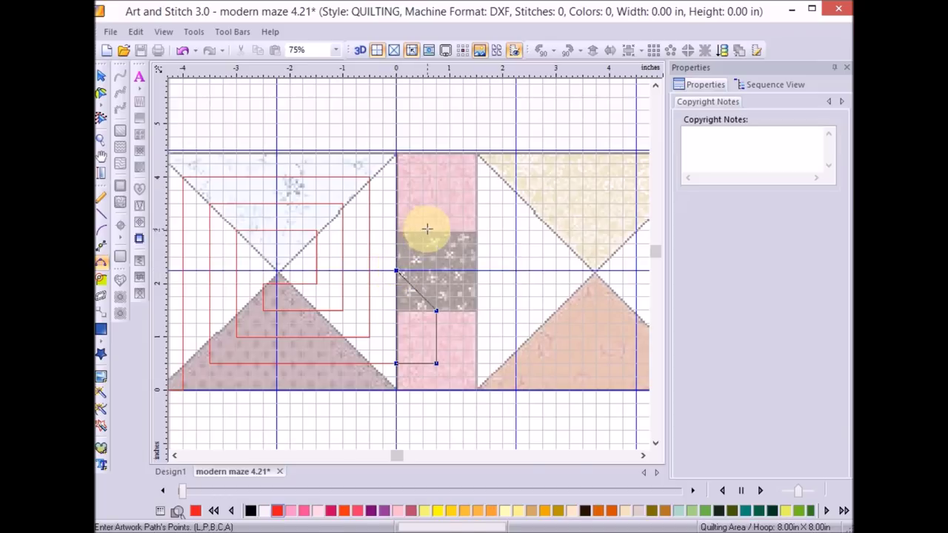
pyautogui.click(437, 231)
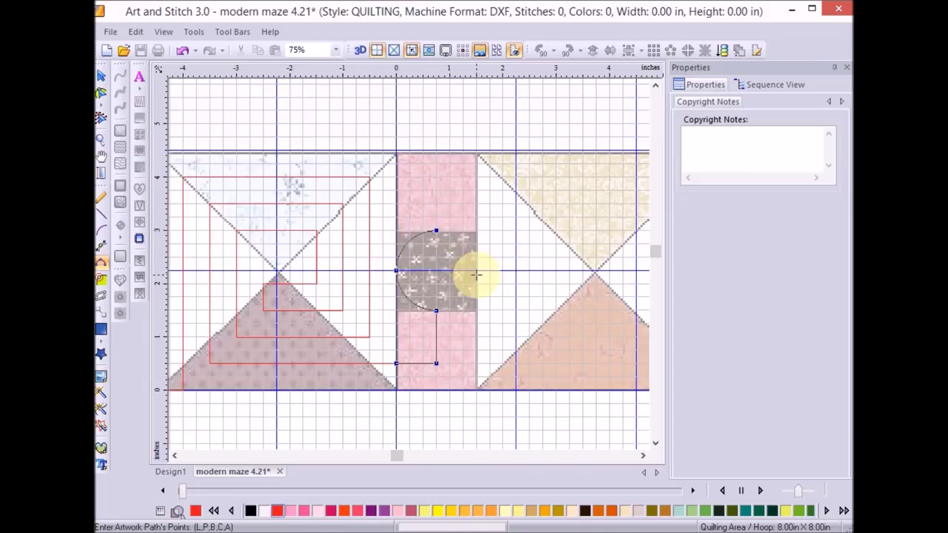
pyautogui.click(476, 270)
pyautogui.click(437, 311)
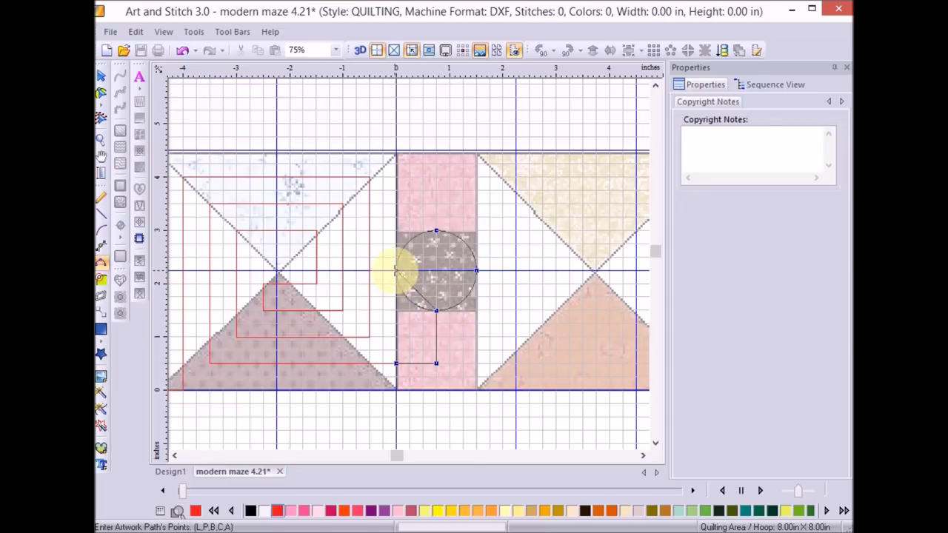
pyautogui.click(472, 269)
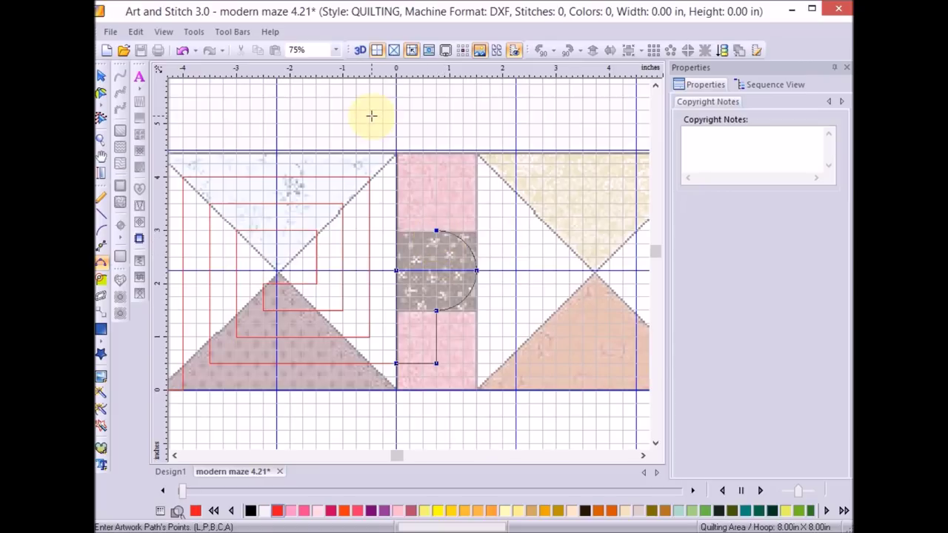
# Step: Add a curve running up and right above the circle, redrawing it once
pyautogui.click(436, 177)
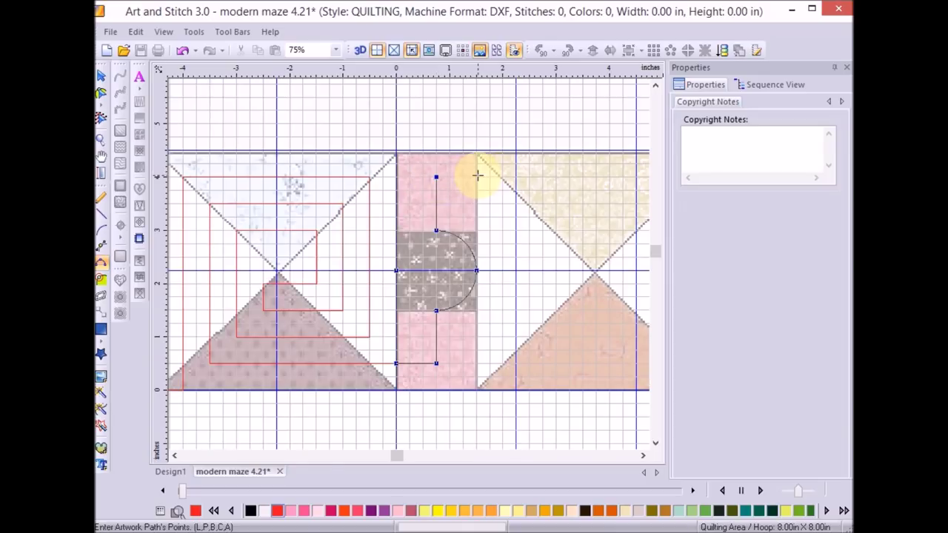
pyautogui.click(477, 176)
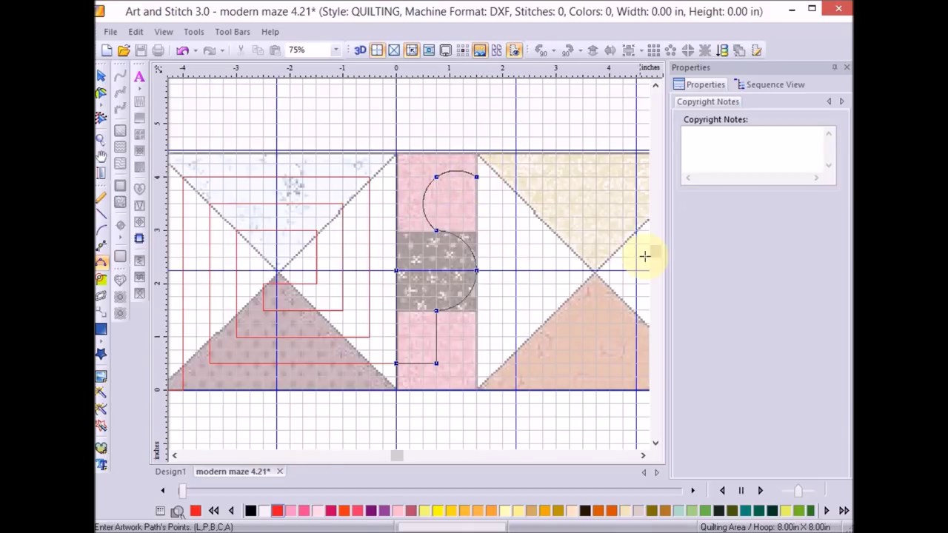
pyautogui.press('BackSpace')
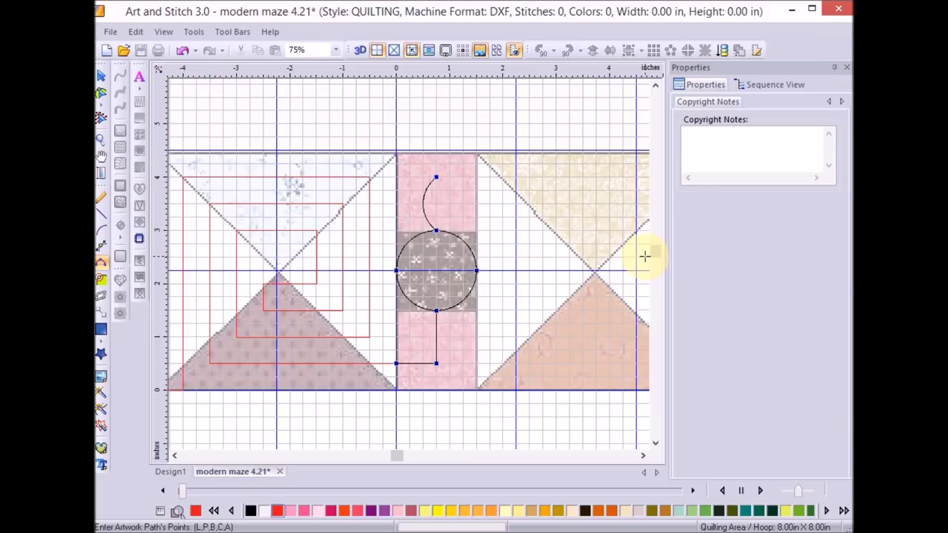
pyautogui.press('BackSpace')
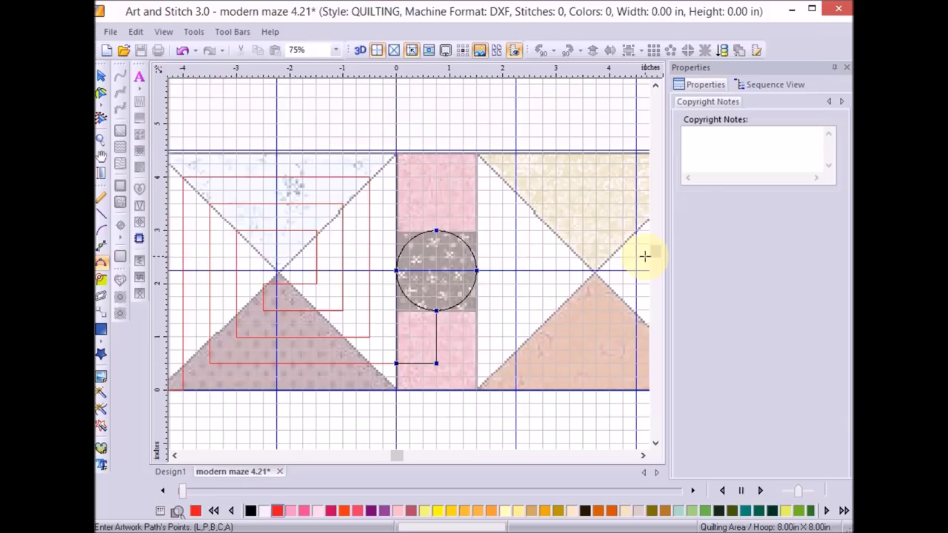
pyautogui.click(436, 178)
pyautogui.click(476, 177)
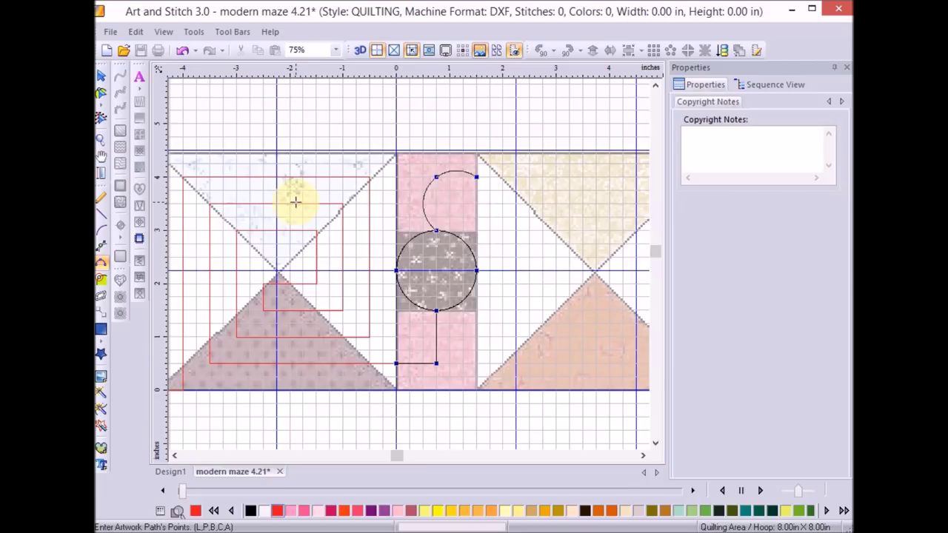
pyautogui.rightClick(435, 178)
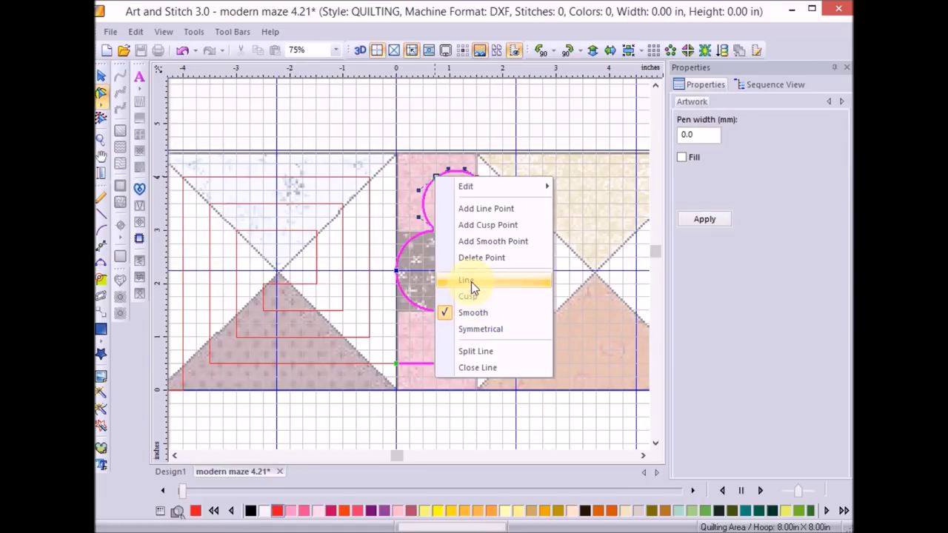
# Step: Convert both nodes above the circle to Line corners and drag the segment straight
pyautogui.click(470, 281)
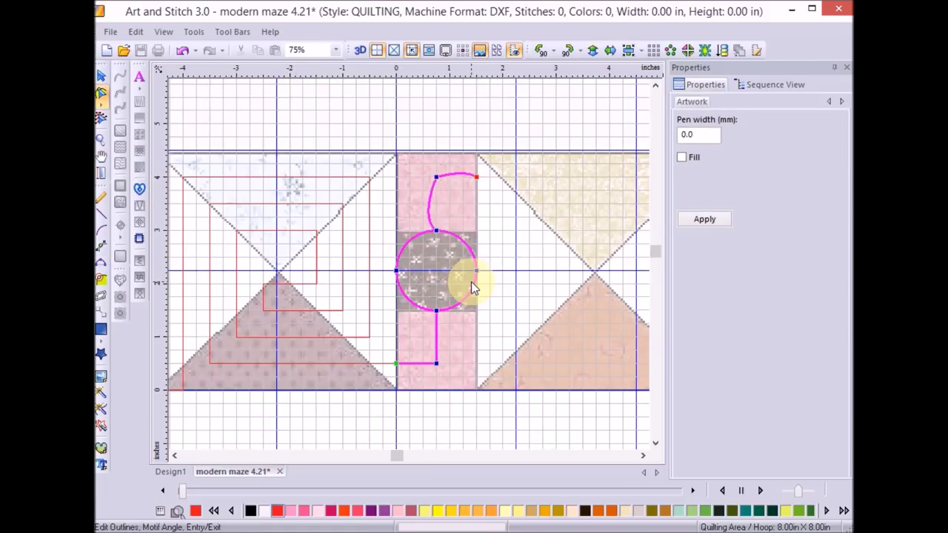
pyautogui.rightClick(478, 179)
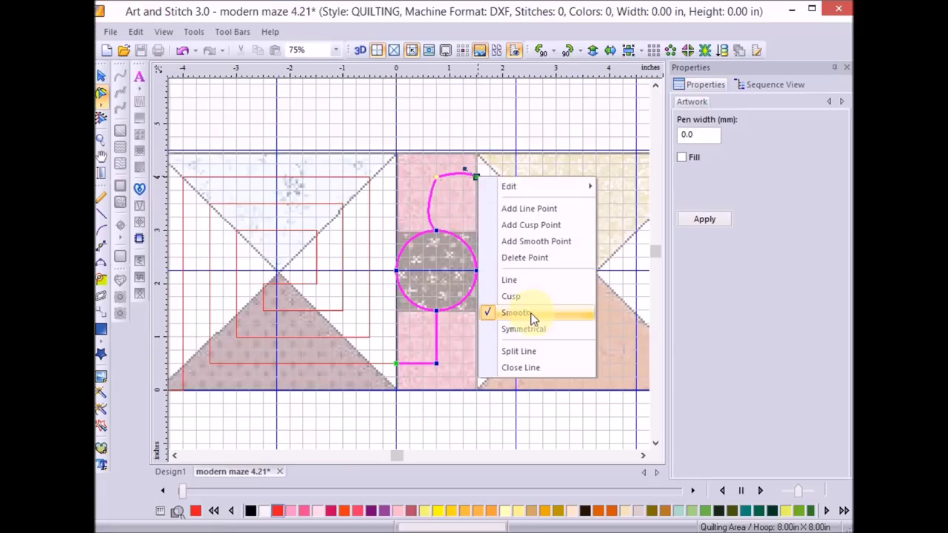
pyautogui.click(514, 286)
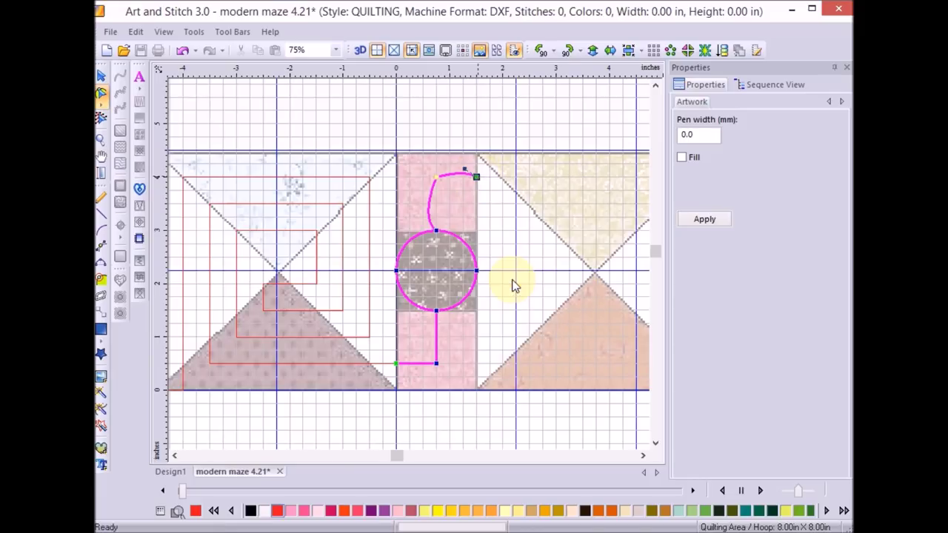
pyautogui.click(435, 179)
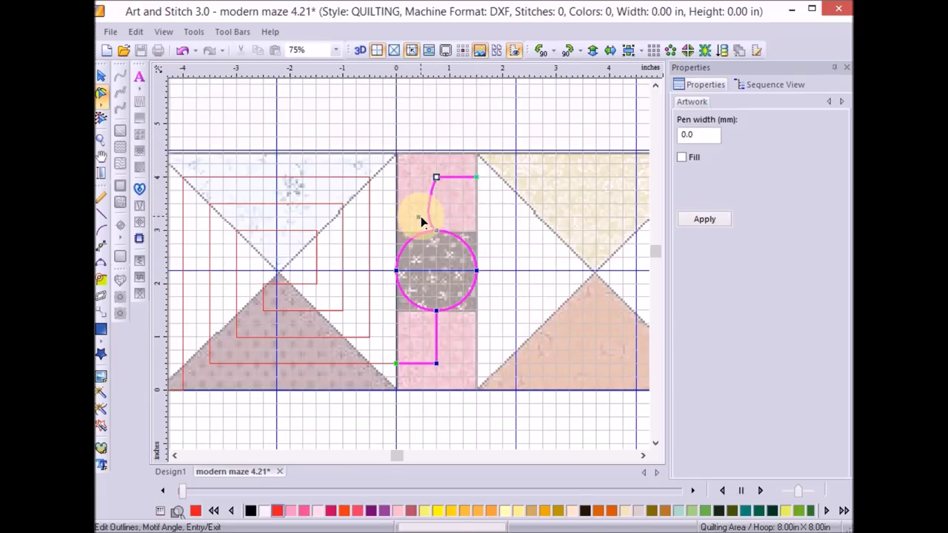
pyautogui.moveTo(421, 217); pyautogui.dragTo(434, 212)
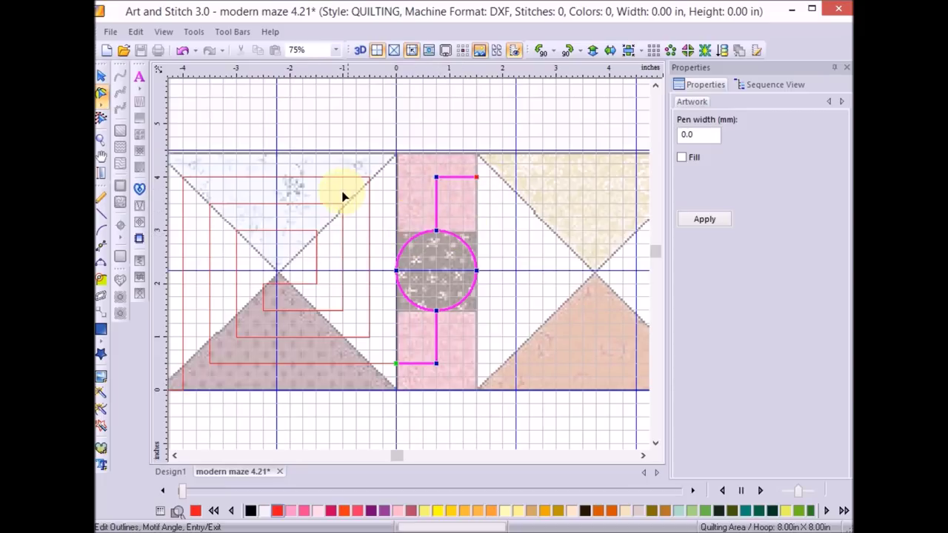
pyautogui.click(209, 296)
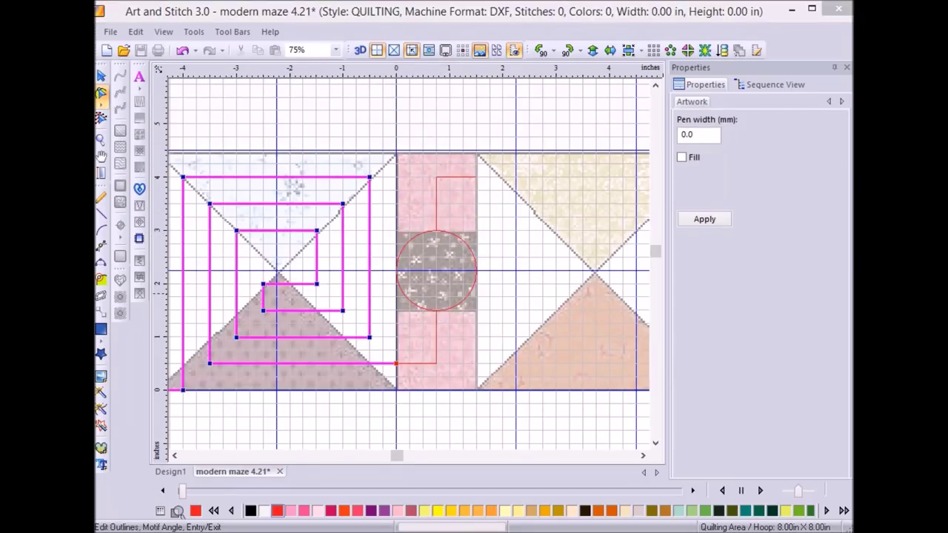
# Step: Move the spiral copy down and right over the centre triangle block and rotate it 90° left
pyautogui.click(101, 76)
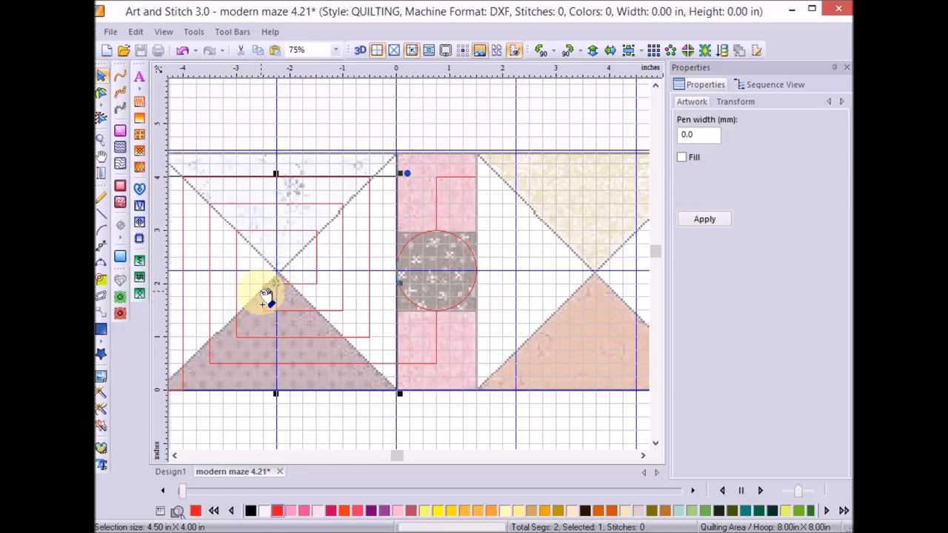
pyautogui.scroll(-3, 279, 284)
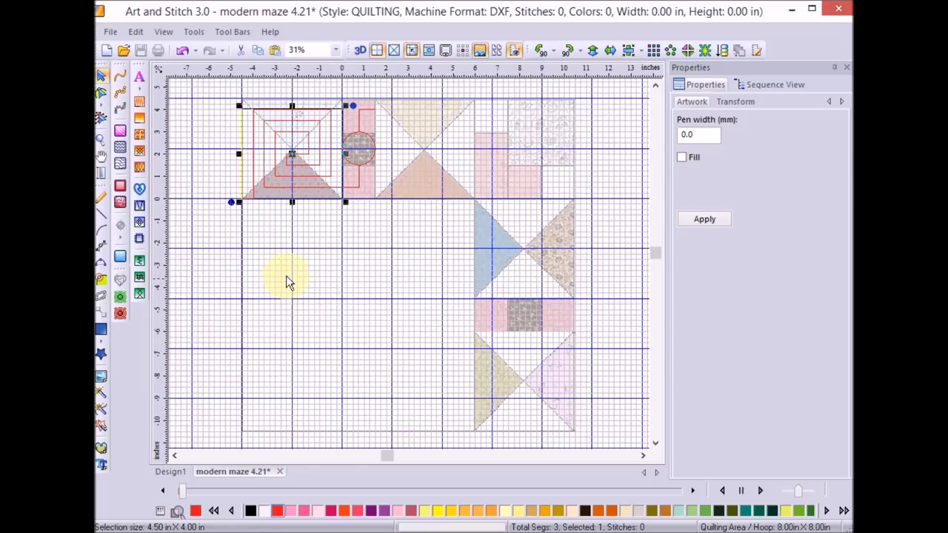
pyautogui.moveTo(296, 159); pyautogui.dragTo(414, 211)
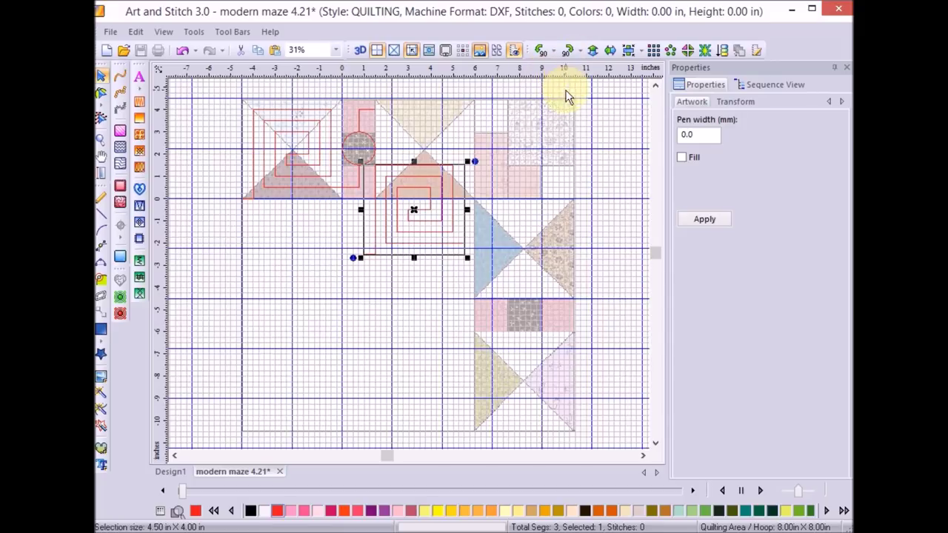
pyautogui.click(545, 57)
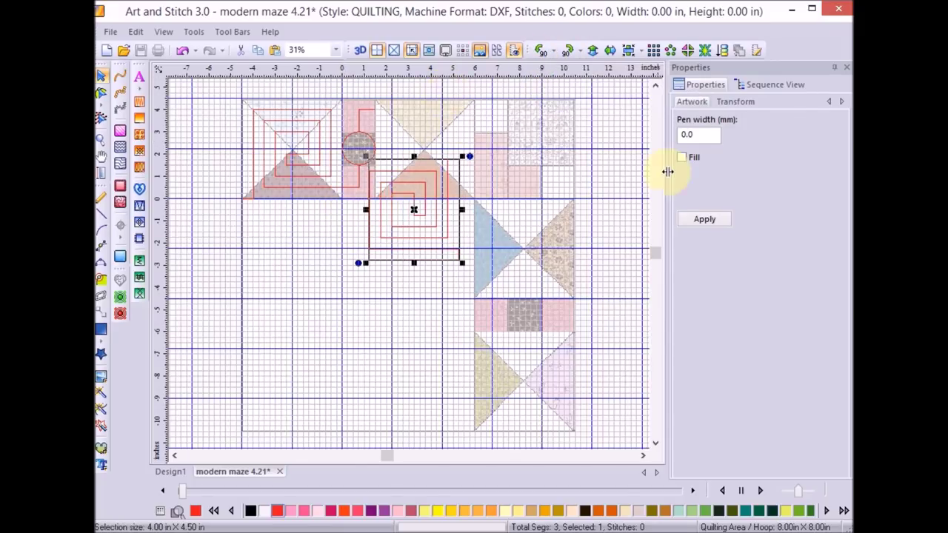
pyautogui.click(377, 50)
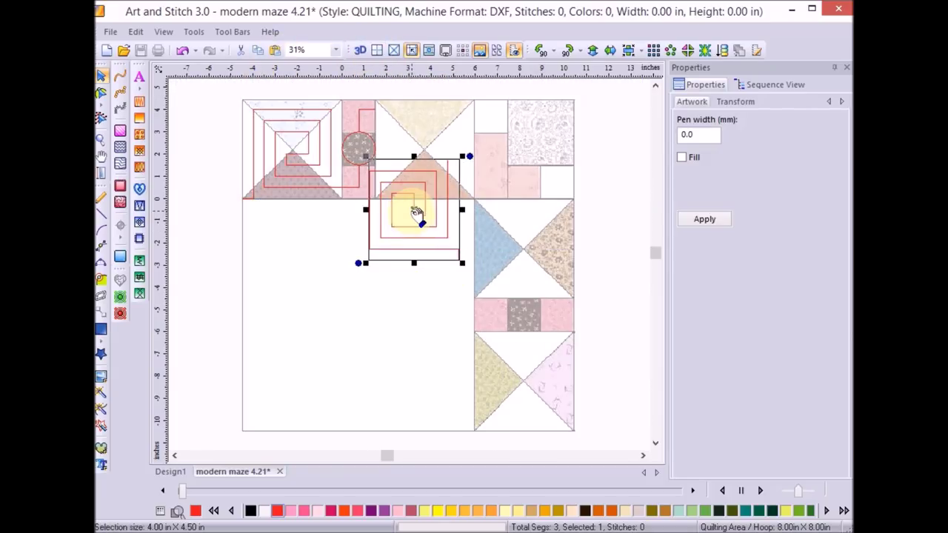
# Step: Rotate the spiral back 90° and drag it into the top row beside the circle, zooming to check alignment
pyautogui.click(542, 50)
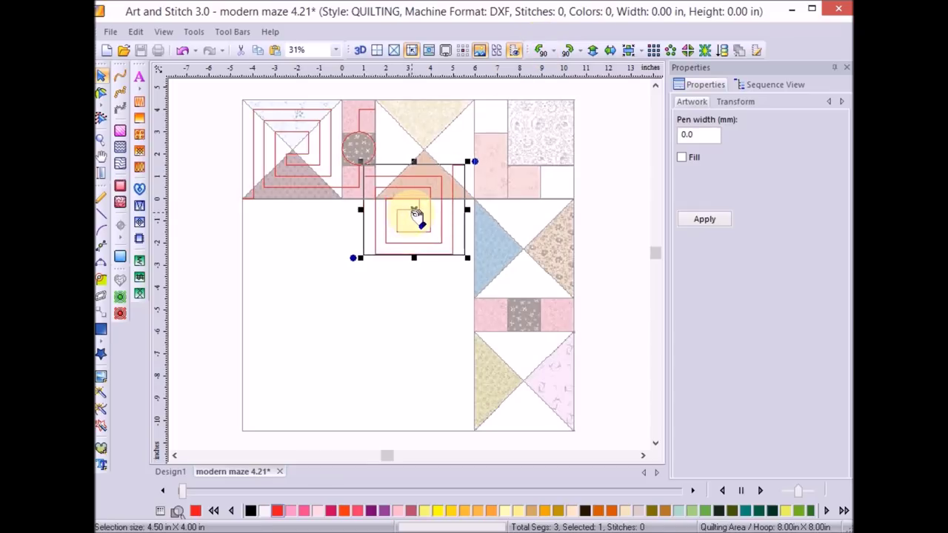
pyautogui.moveTo(417, 216); pyautogui.dragTo(425, 149)
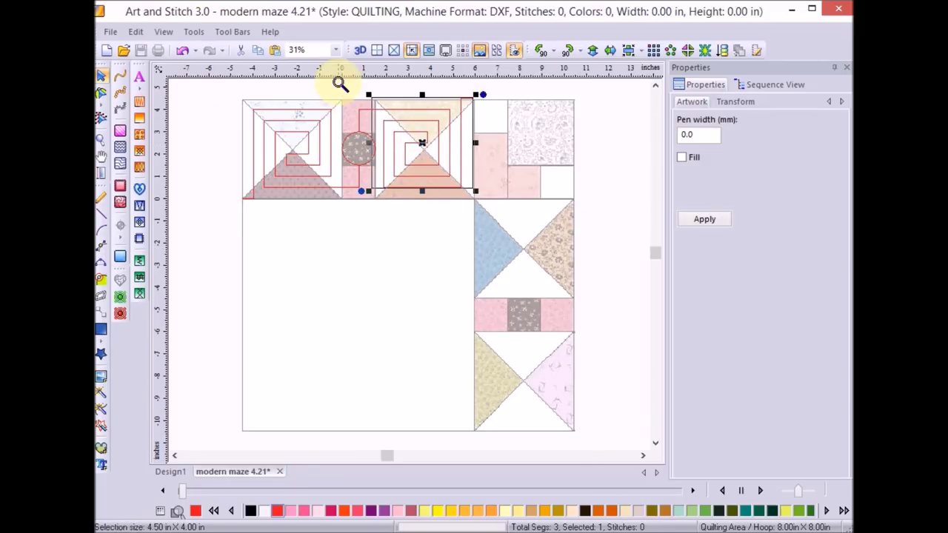
pyautogui.moveTo(304, 94); pyautogui.dragTo(485, 219)
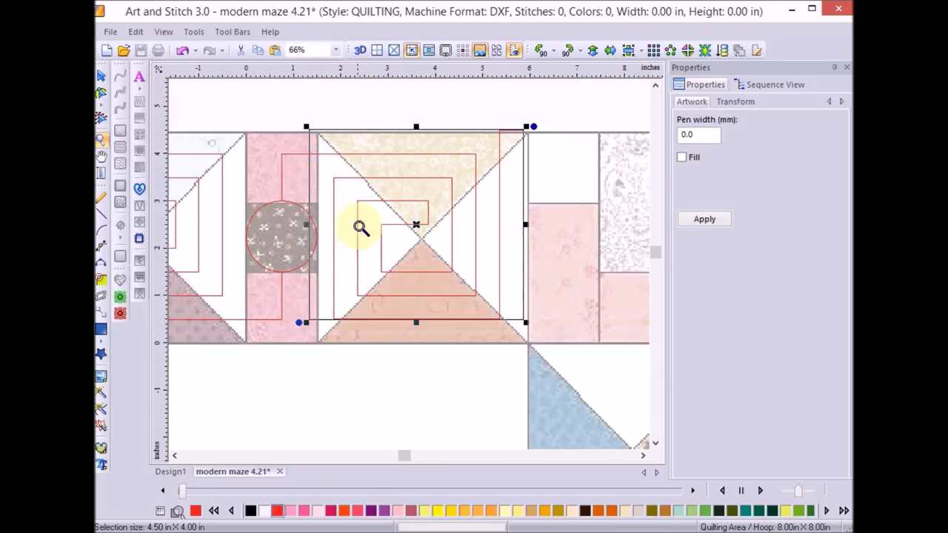
pyautogui.click(420, 226)
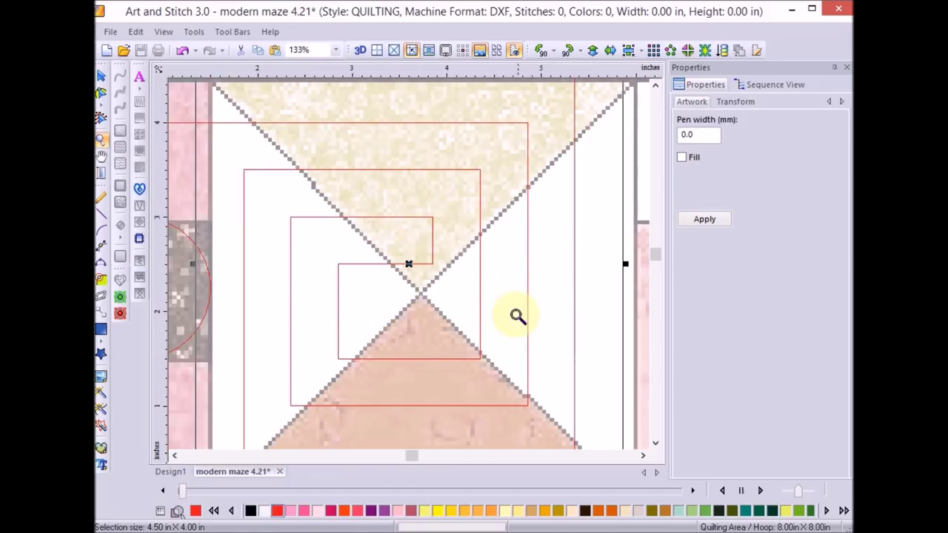
pyautogui.rightClick(443, 264)
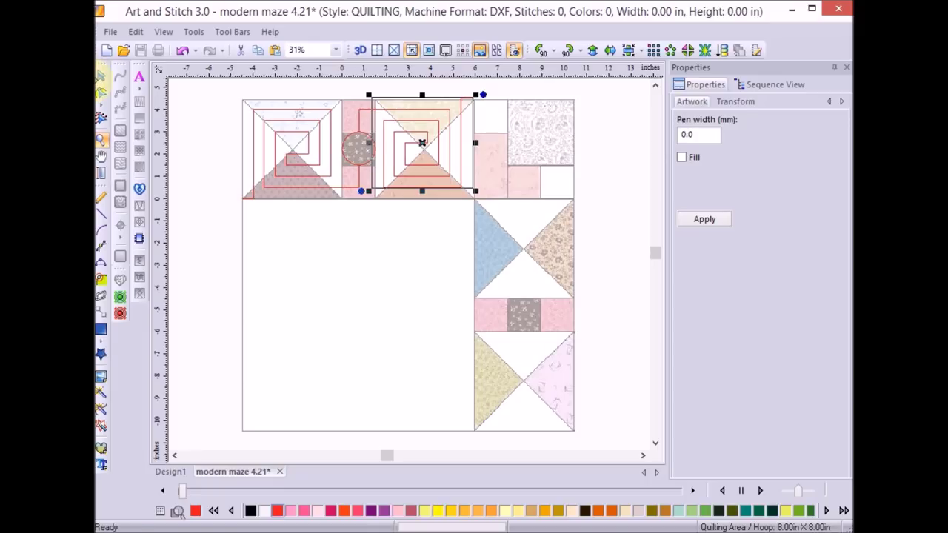
pyautogui.click(101, 75)
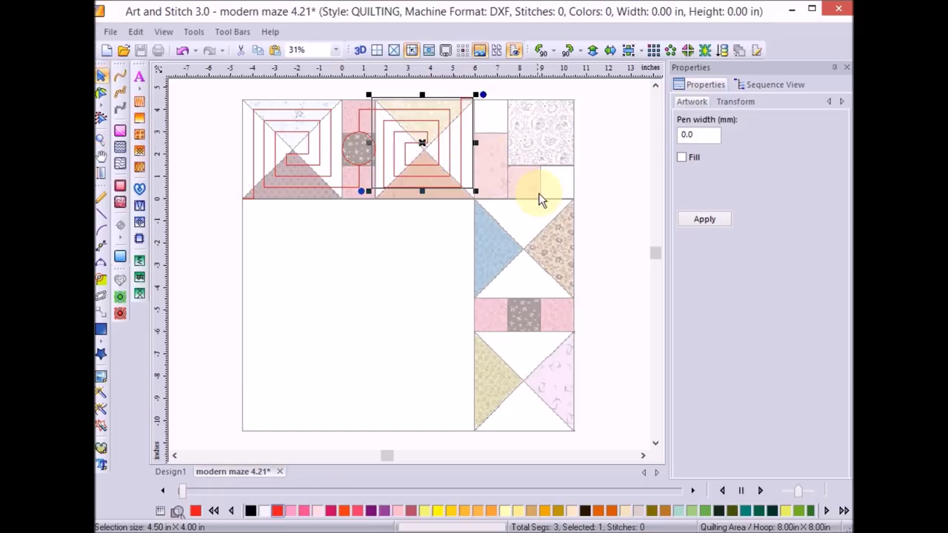
pyautogui.scroll(-1, 541, 200)
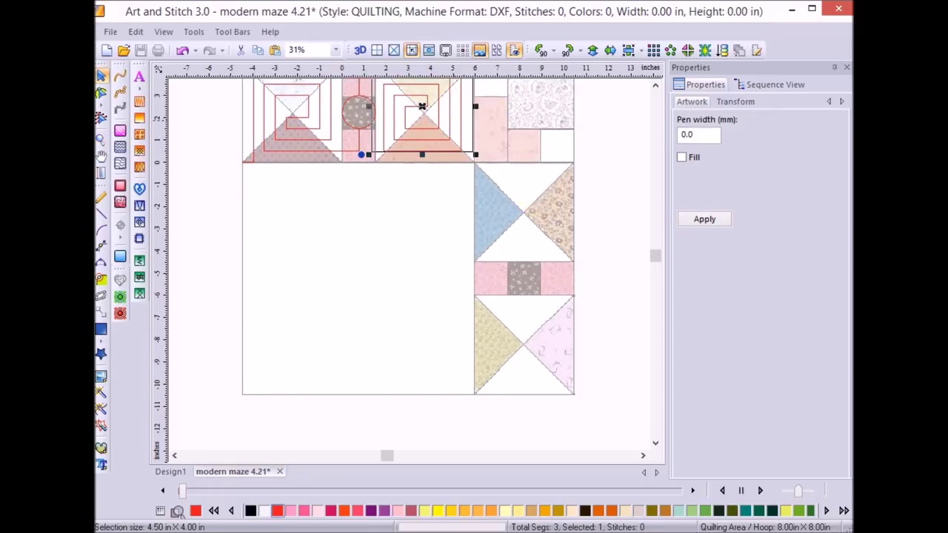
pyautogui.press('F6')
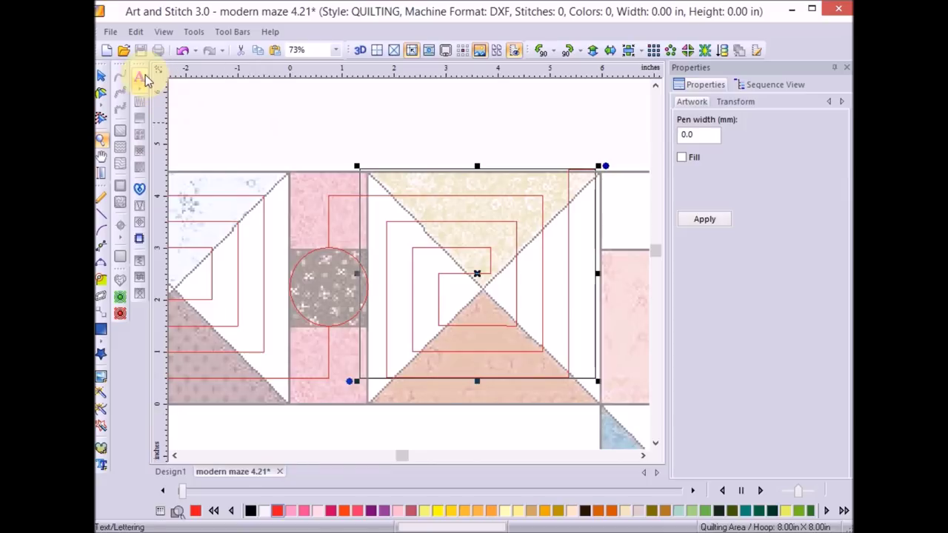
# Step: Join the left spiral block's bottom-line end node to the circle outline as one path
pyautogui.click(101, 75)
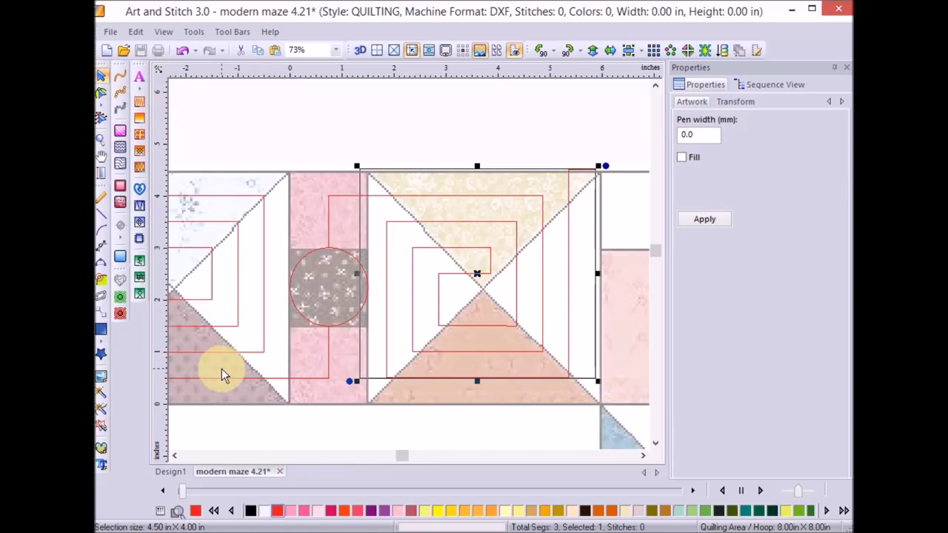
pyautogui.click(235, 382)
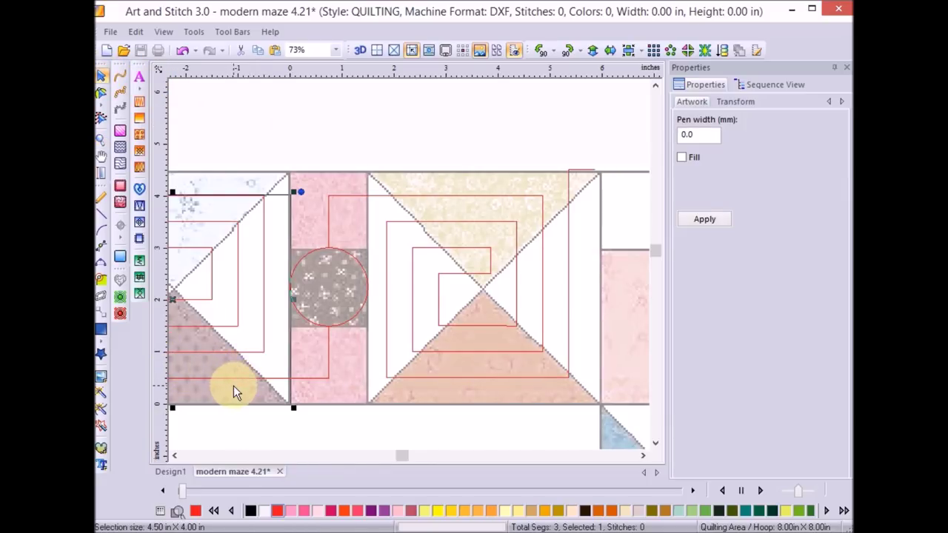
pyautogui.click(101, 93)
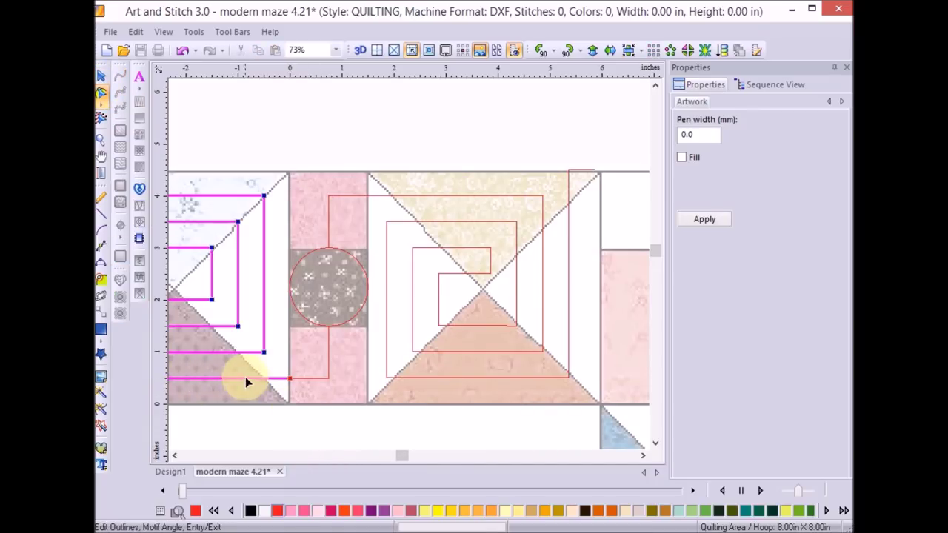
pyautogui.click(290, 378)
pyautogui.click(291, 381)
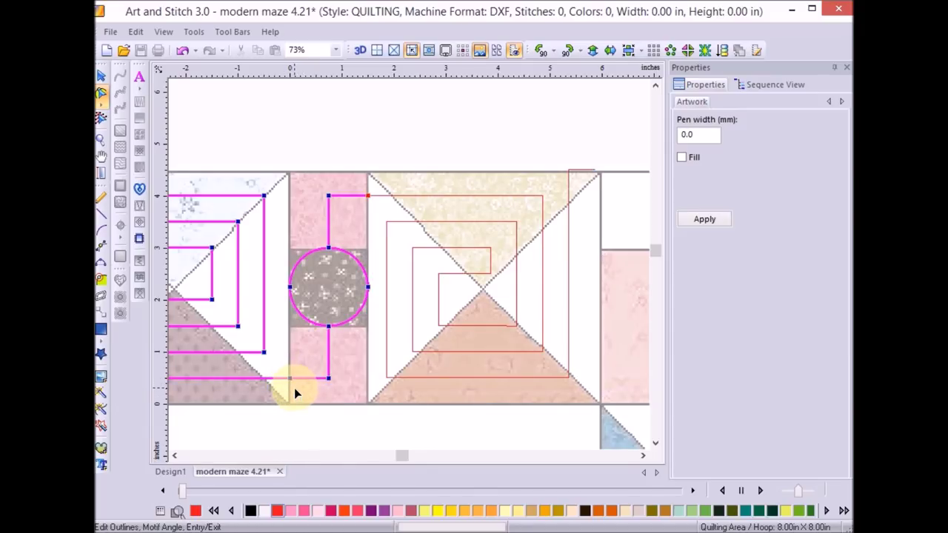
pyautogui.click(369, 197)
pyautogui.press('Escape')
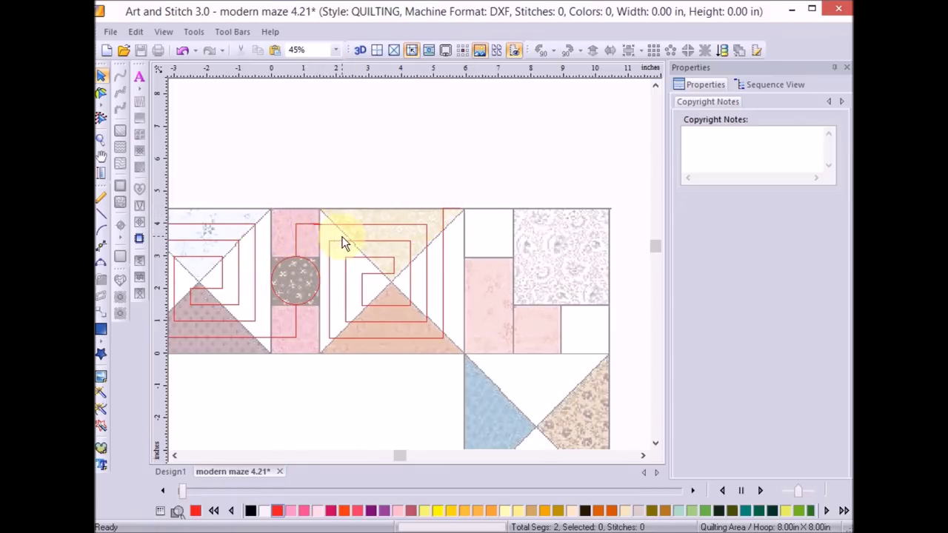
# Step: Turn the grid back on and nudge the centre spiral right, then slightly left and up to align
pyautogui.click(405, 306)
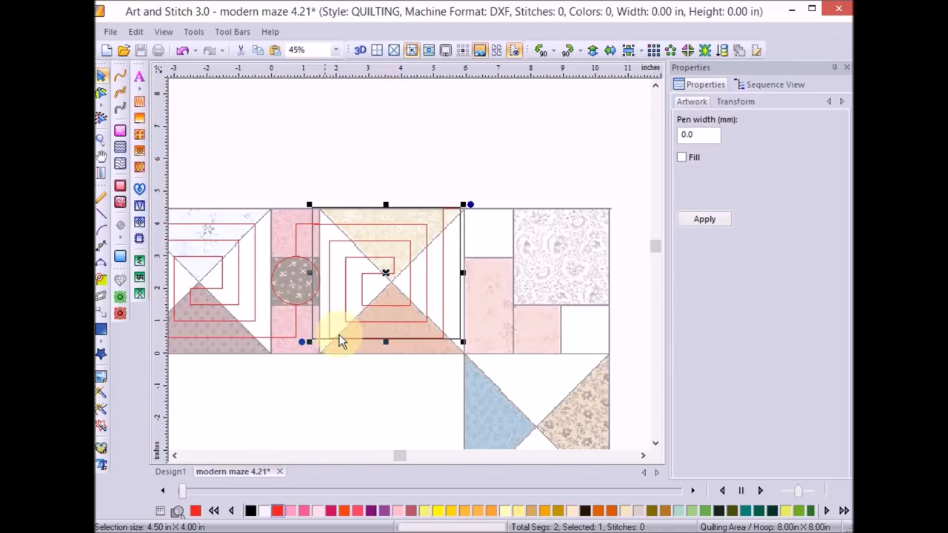
pyautogui.click(377, 50)
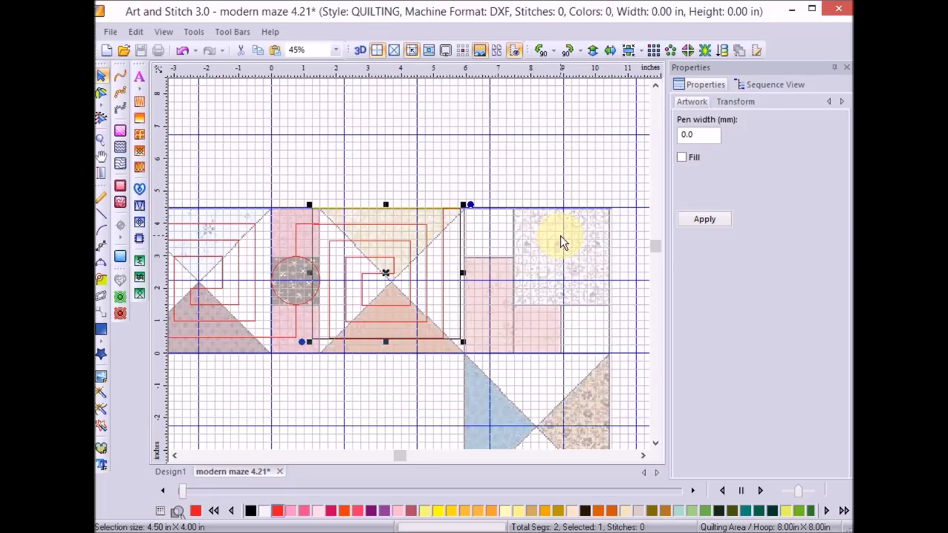
pyautogui.press('Right')
pyautogui.press('Right')
pyautogui.press('Right')
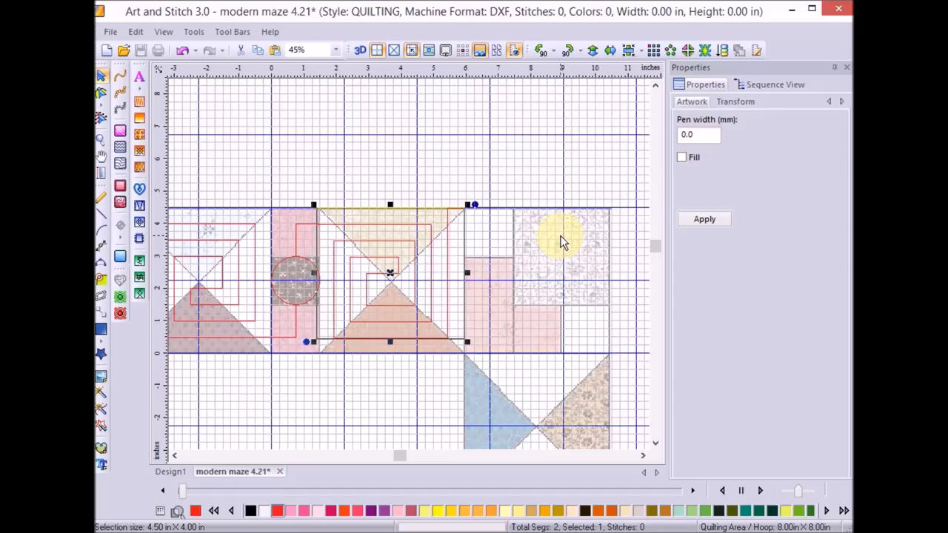
pyautogui.press('Right')
pyautogui.press('Right')
pyautogui.press('Right')
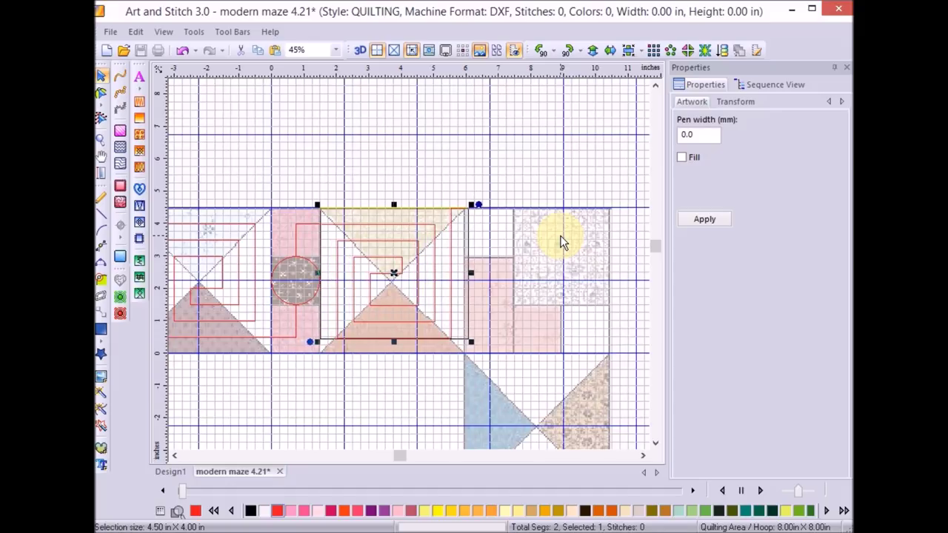
pyautogui.press('Left')
pyautogui.press('Up')
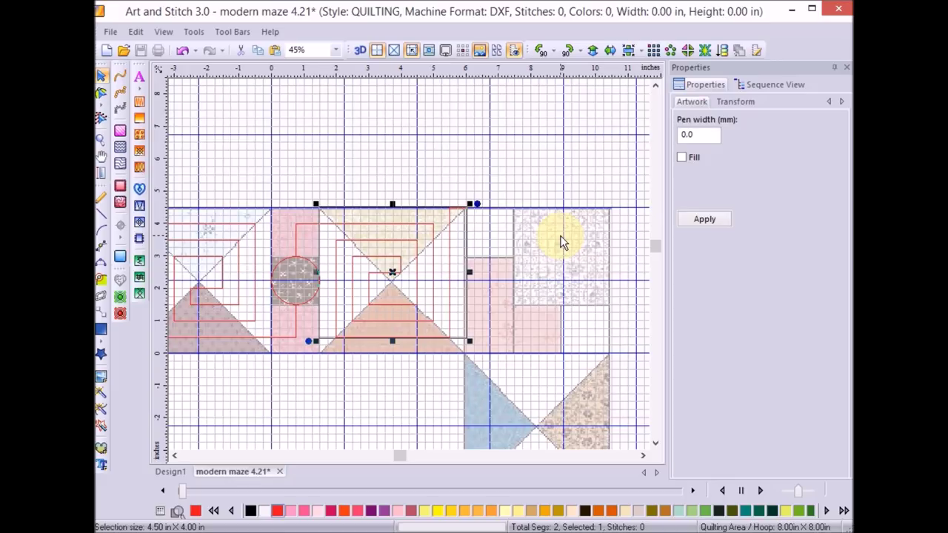
# Step: Join the left path's end node to the centre spiral so the top-row blocks form one line
pyautogui.click(360, 119)
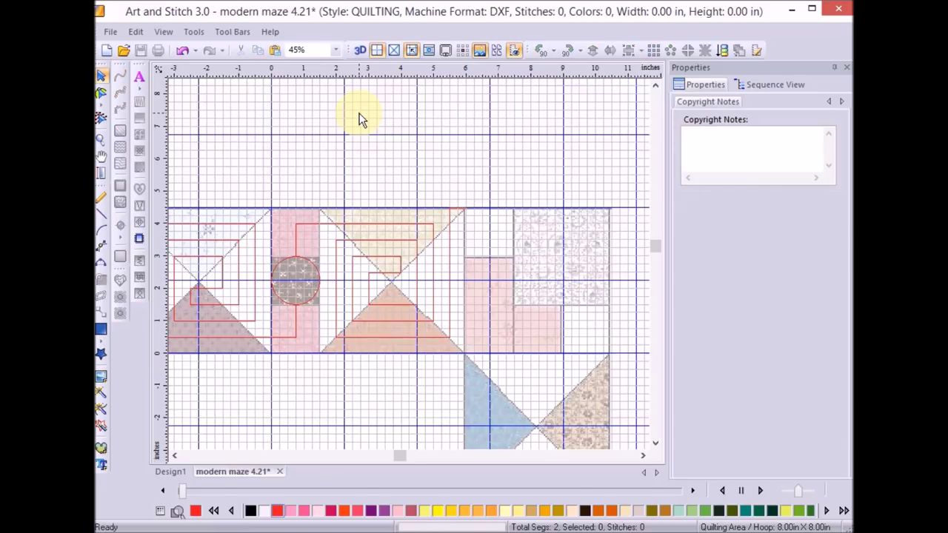
pyautogui.click(101, 95)
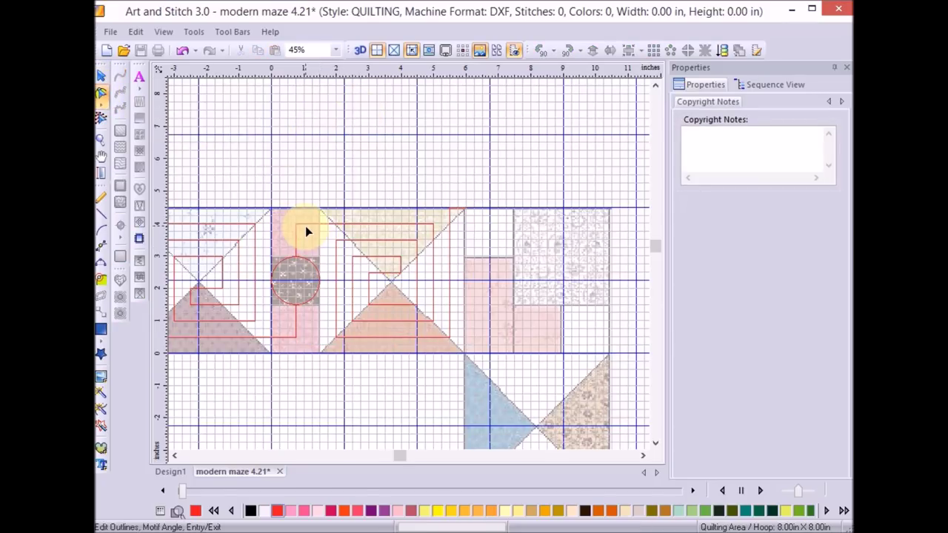
pyautogui.click(306, 226)
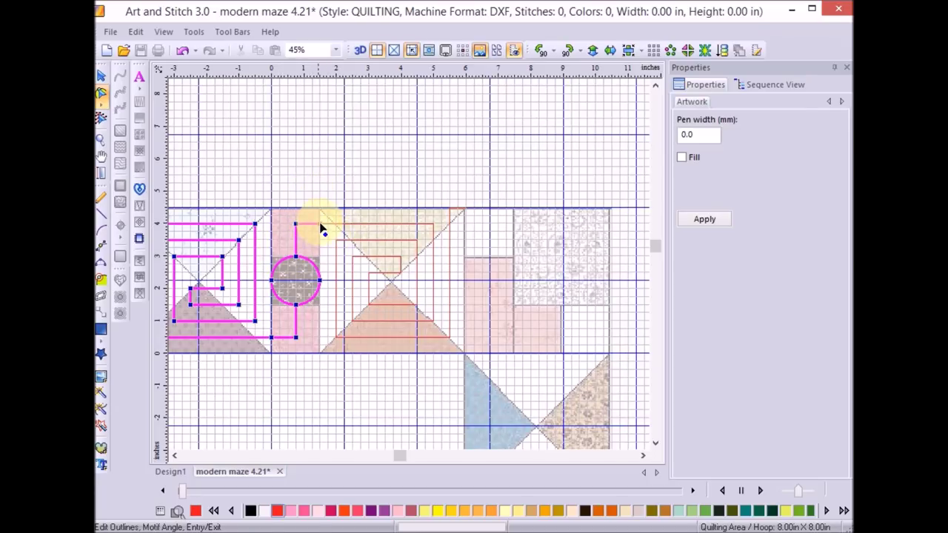
pyautogui.click(328, 228)
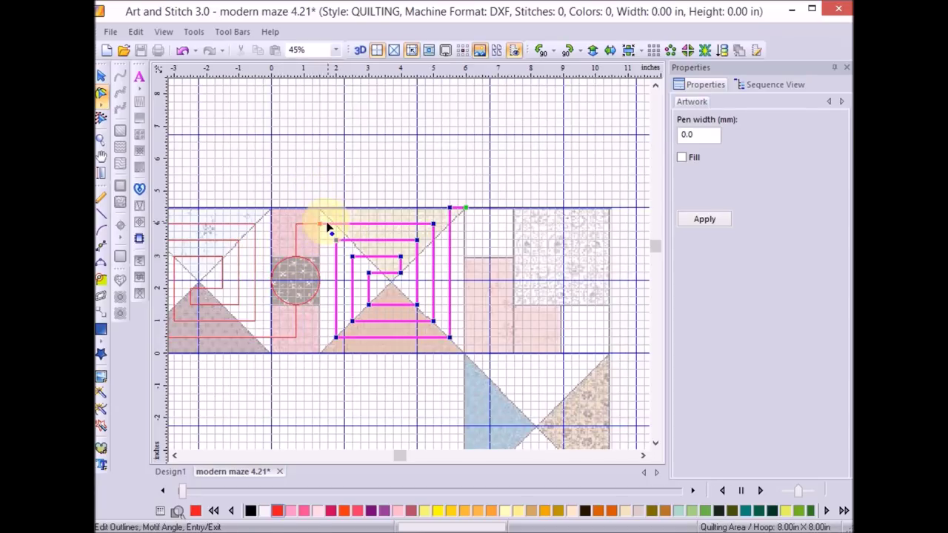
pyautogui.keyDown('shift'); pyautogui.click(319, 225); pyautogui.keyUp('shift')
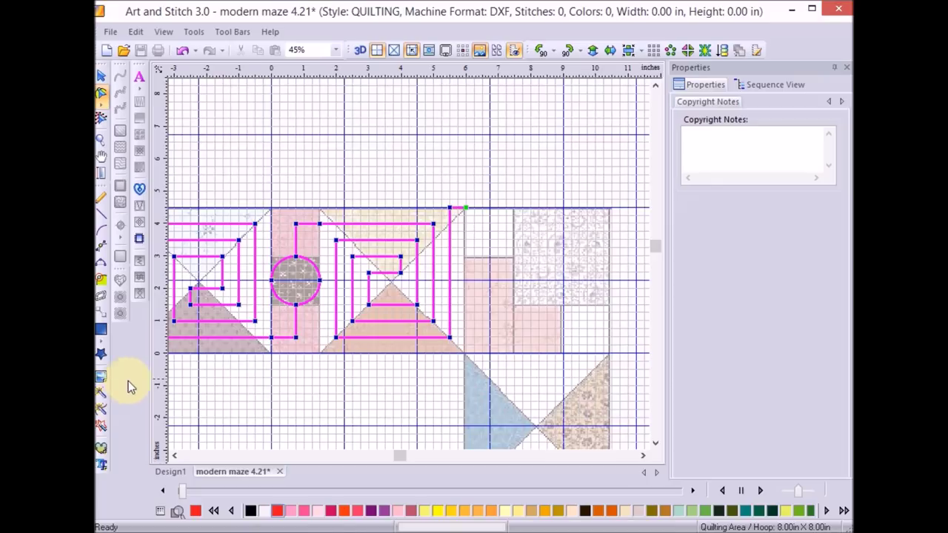
# Step: Select the joined top-row quilting path, zoom to fit, and paste a copy of it
pyautogui.click(104, 81)
pyautogui.click(311, 232)
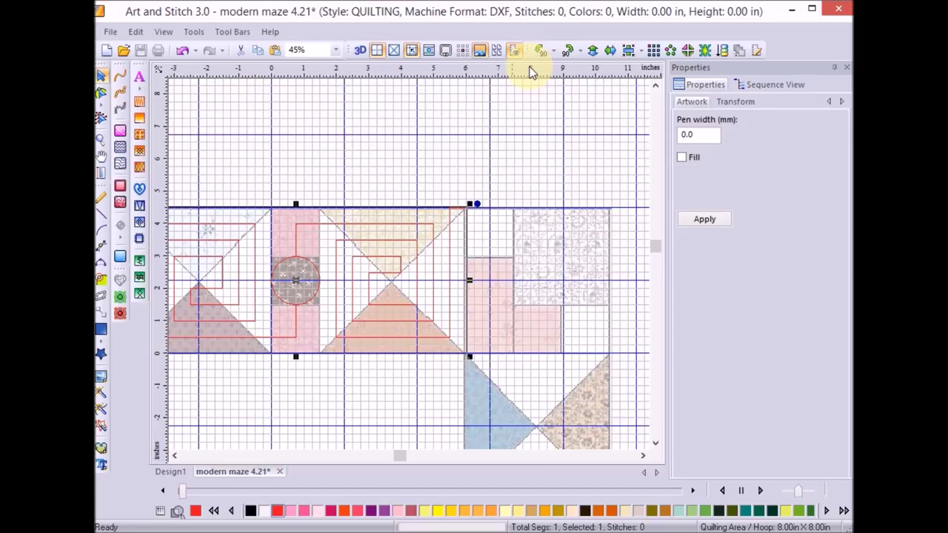
pyautogui.hotkey('ctrl', '0')
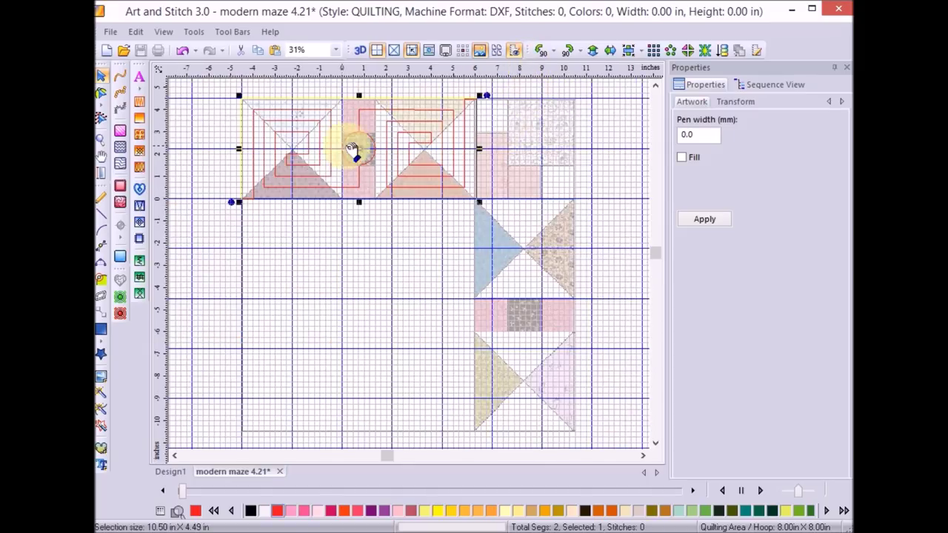
pyautogui.moveTo(362, 152); pyautogui.dragTo(474, 309)
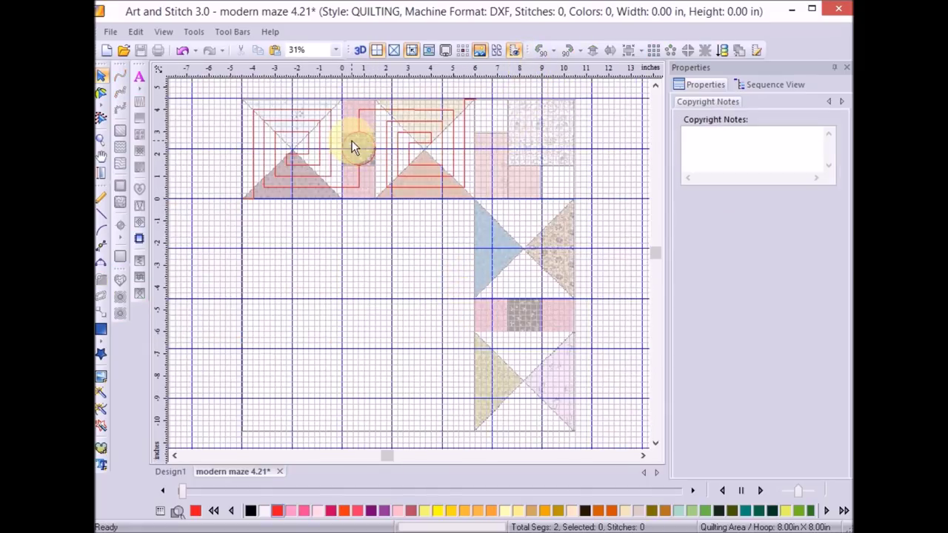
pyautogui.hotkey('ctrl', 'v')
# Step: Rotate the copy upright, mirror it horizontally, and move it over the right-column blocks
pyautogui.click(370, 50)
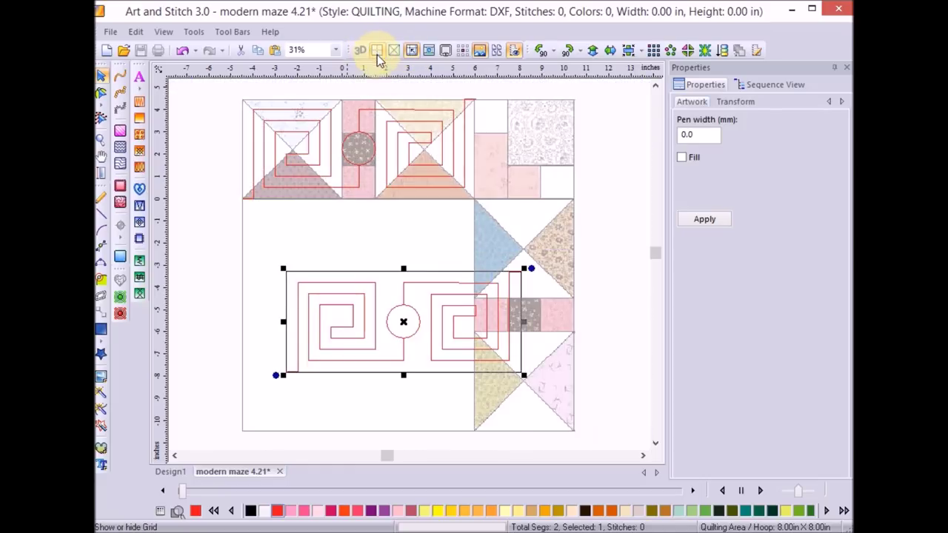
pyautogui.click(541, 51)
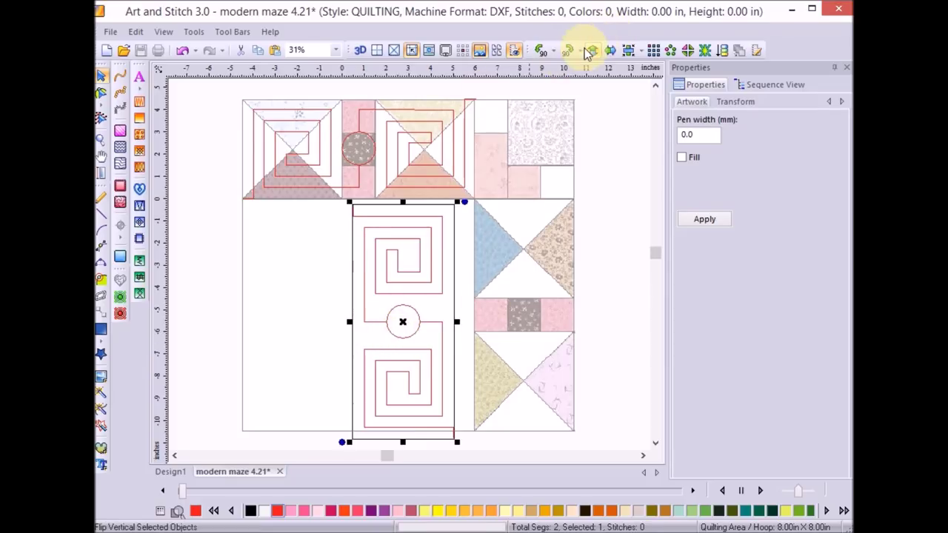
pyautogui.click(609, 50)
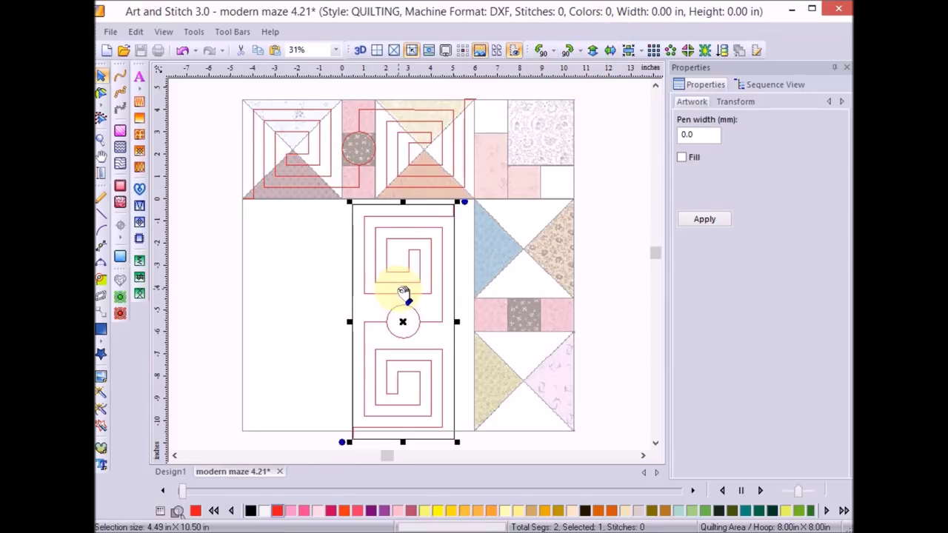
pyautogui.moveTo(407, 296); pyautogui.dragTo(526, 291)
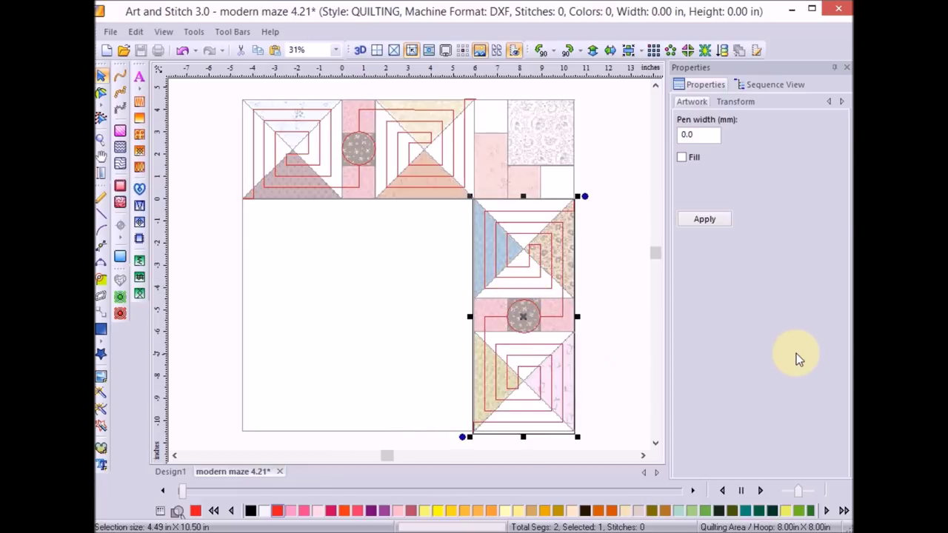
pyautogui.scroll(1, 796, 353)
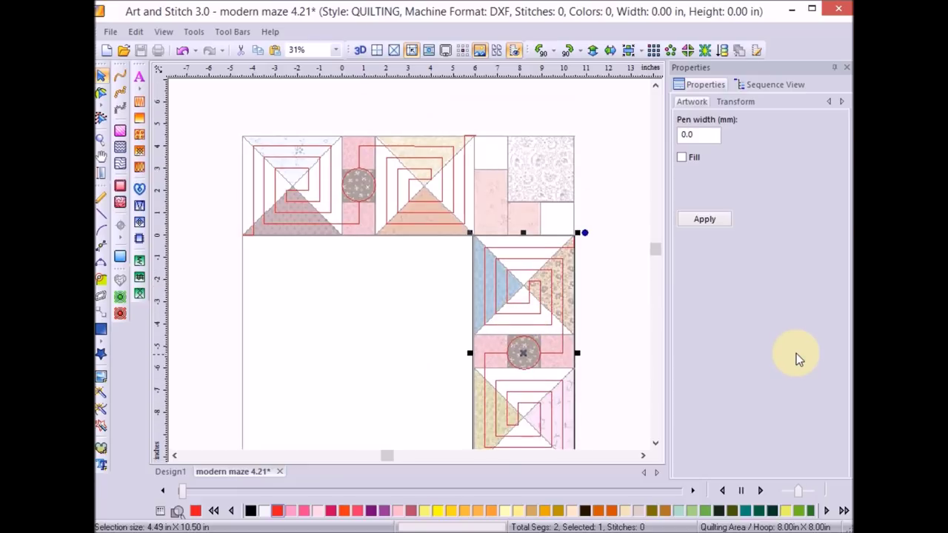
# Step: Nudge the maze up, show the grid, and set grid spacing to 0.5 horizontally and vertically
pyautogui.press('Up')
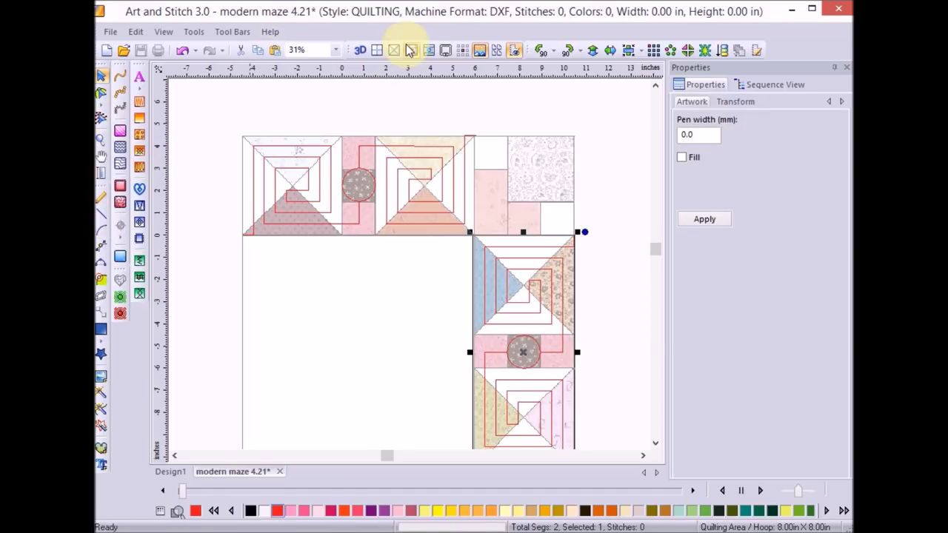
pyautogui.click(376, 51)
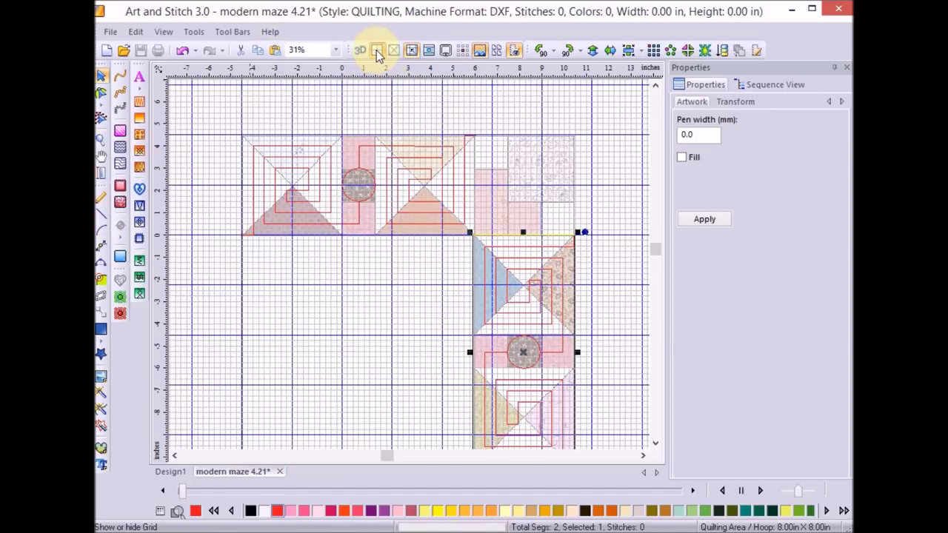
pyautogui.click(196, 31)
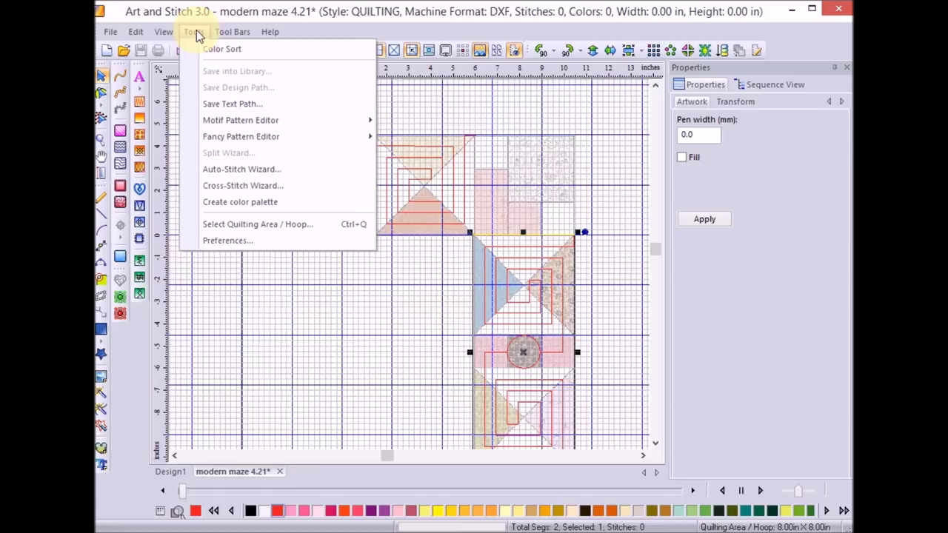
pyautogui.click(257, 240)
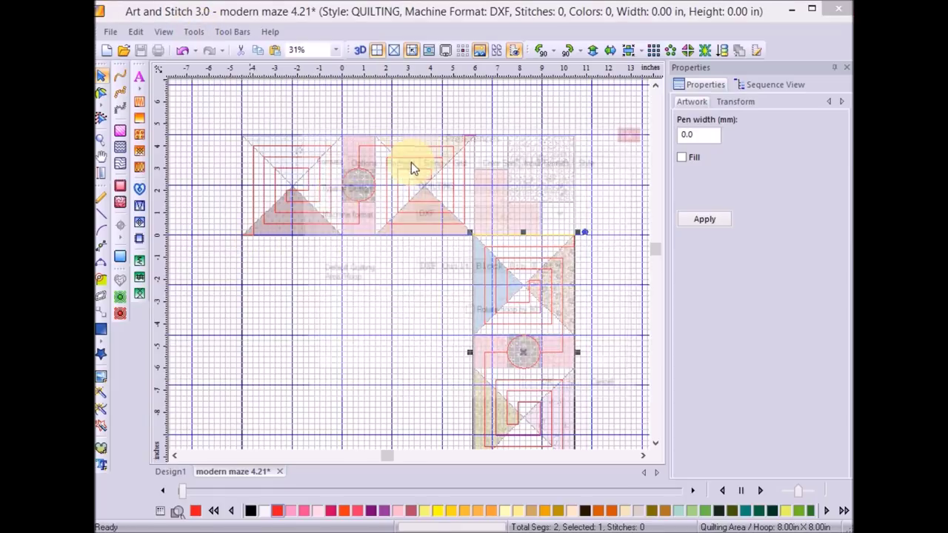
pyautogui.click(459, 162)
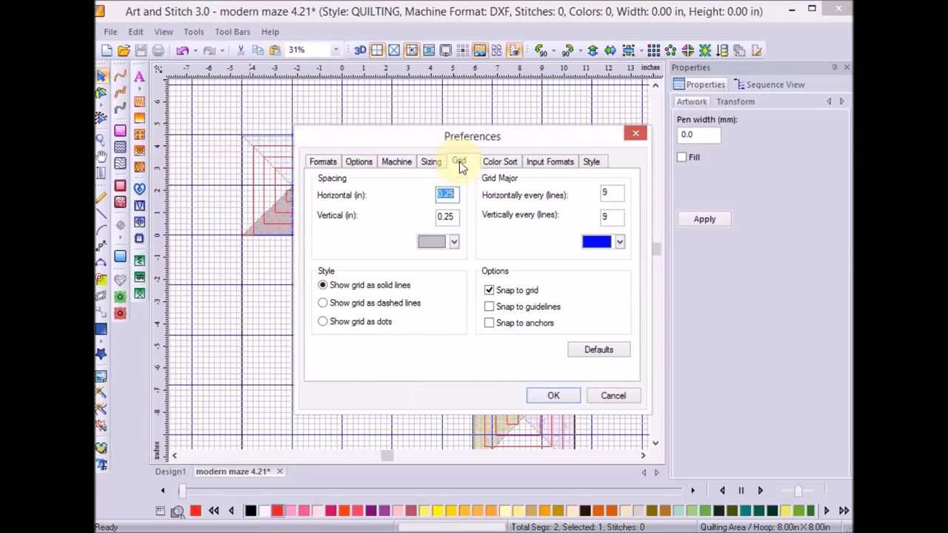
pyautogui.doubleClick(445, 195)
pyautogui.write('.5')
pyautogui.press('Tab')
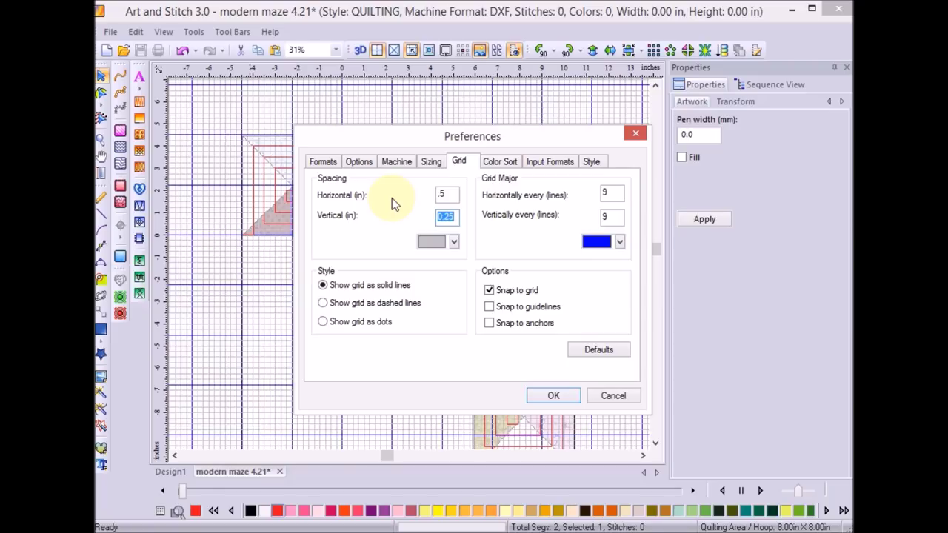
pyautogui.write('.5')
pyautogui.click(555, 396)
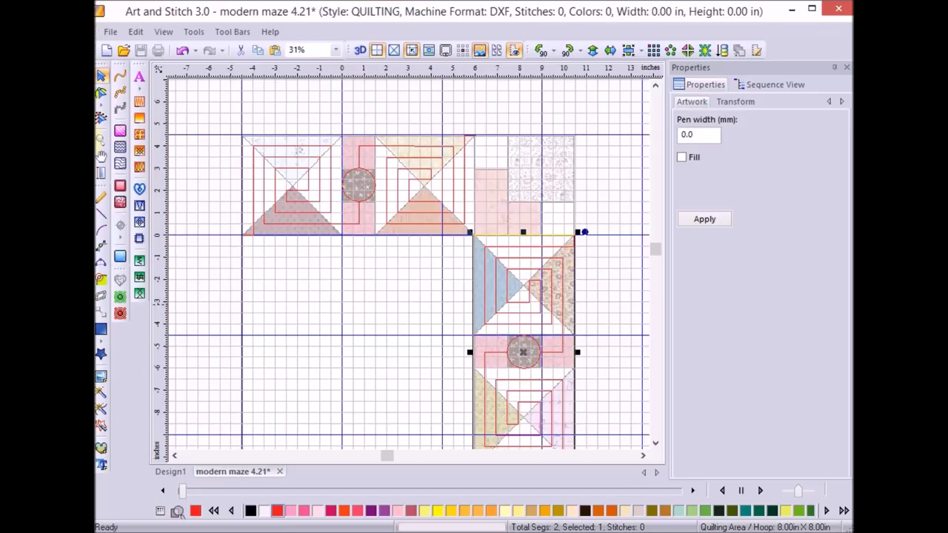
# Step: Draw the spiral's outer turn along the top-right block's top, right side and bottom
pyautogui.click(102, 215)
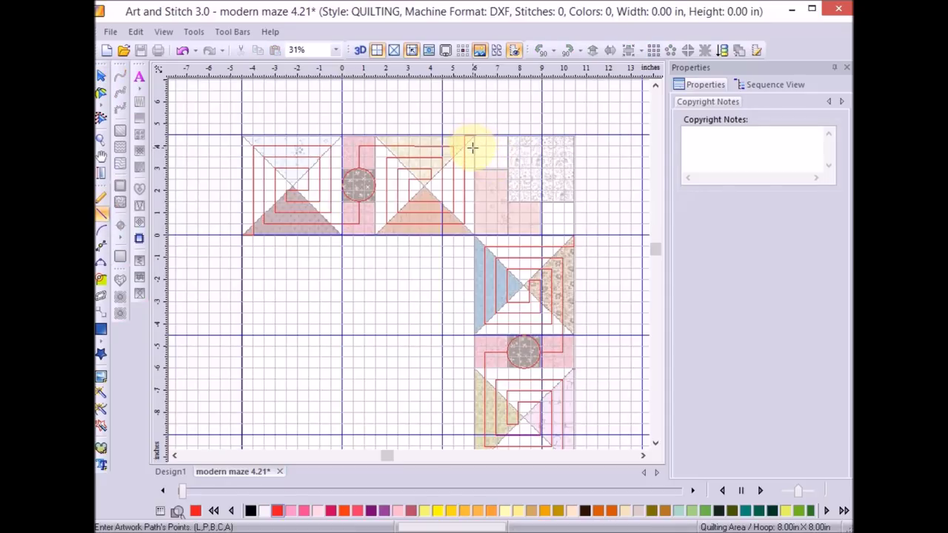
pyautogui.click(475, 145)
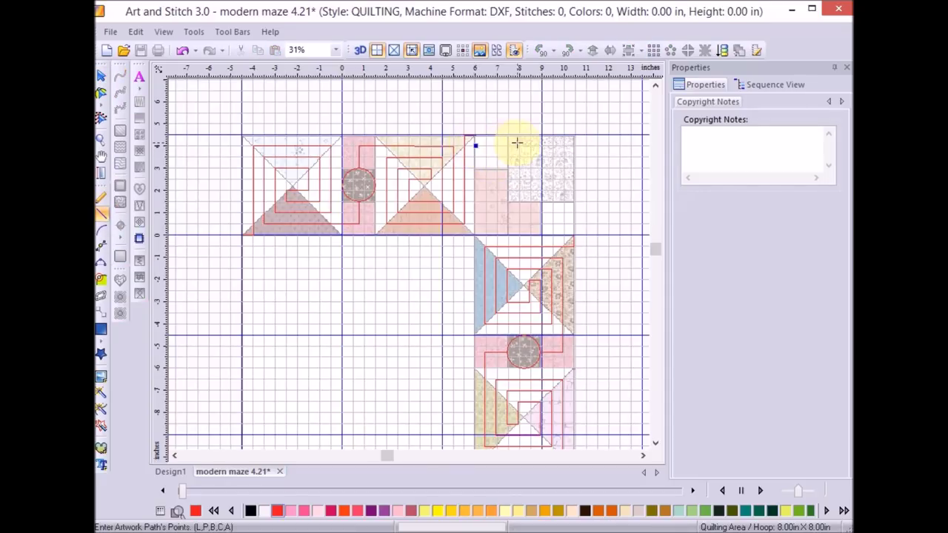
pyautogui.click(564, 146)
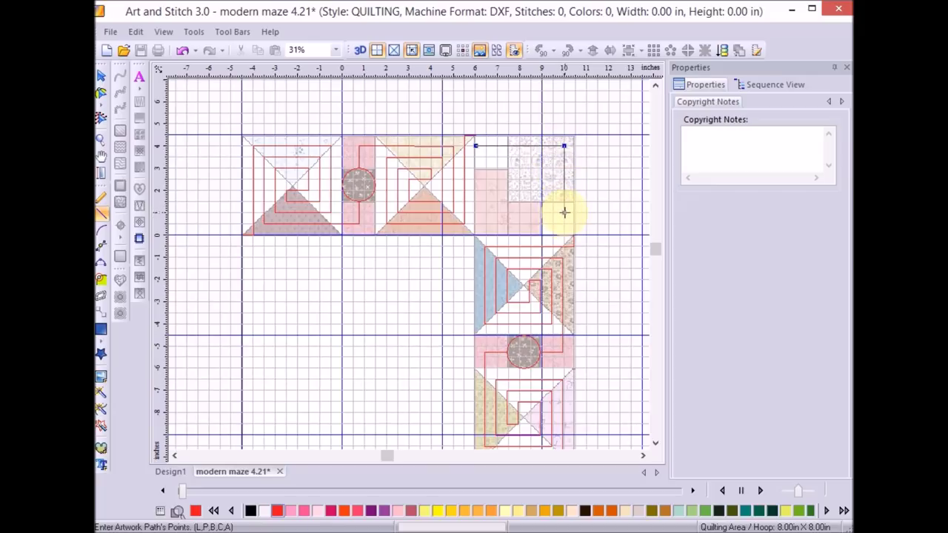
pyautogui.click(564, 212)
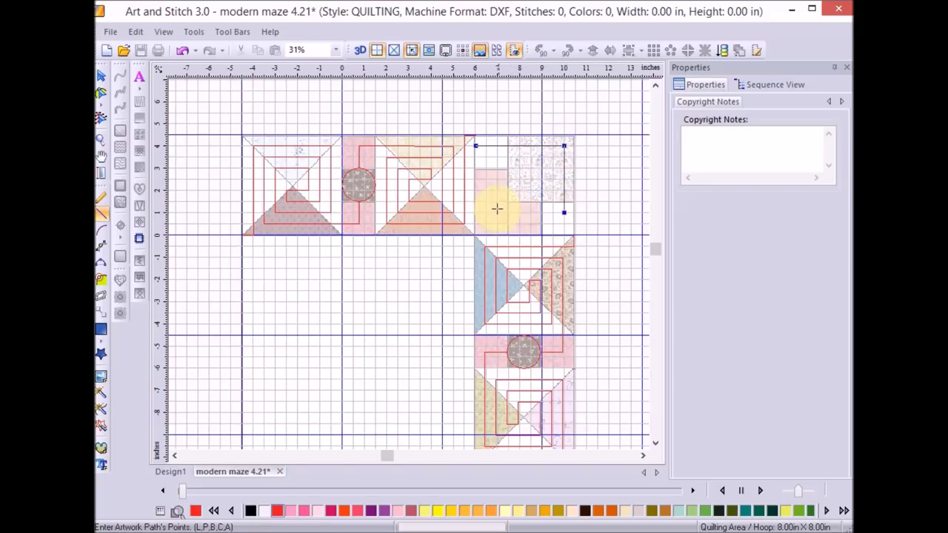
pyautogui.click(496, 213)
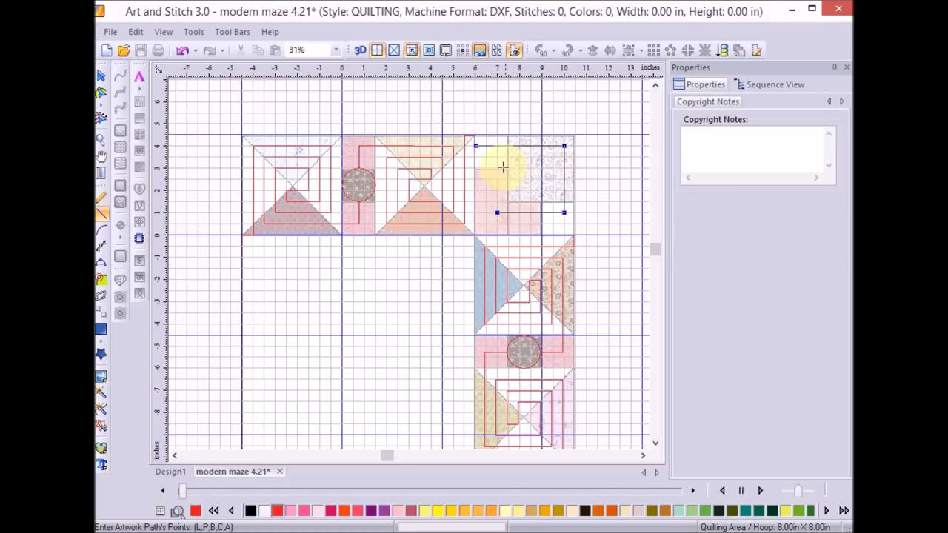
pyautogui.click(497, 168)
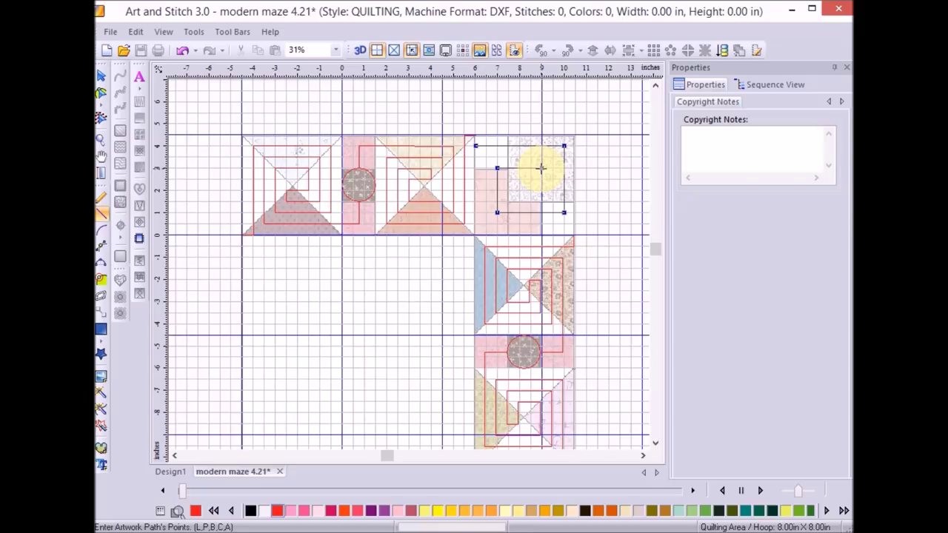
# Step: Continue the line inward through the spiral turns, ending at the block's lower right corner
pyautogui.click(541, 168)
pyautogui.click(541, 190)
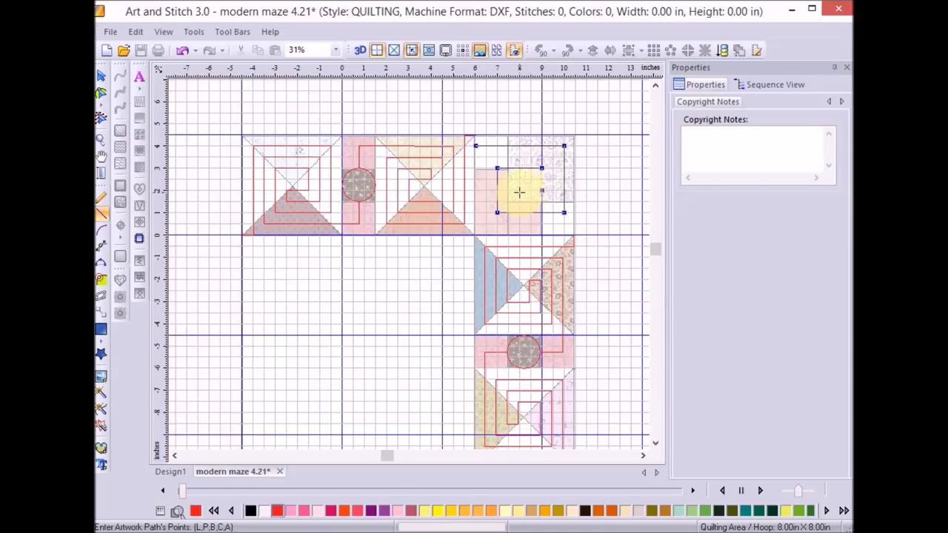
pyautogui.click(519, 191)
pyautogui.click(519, 202)
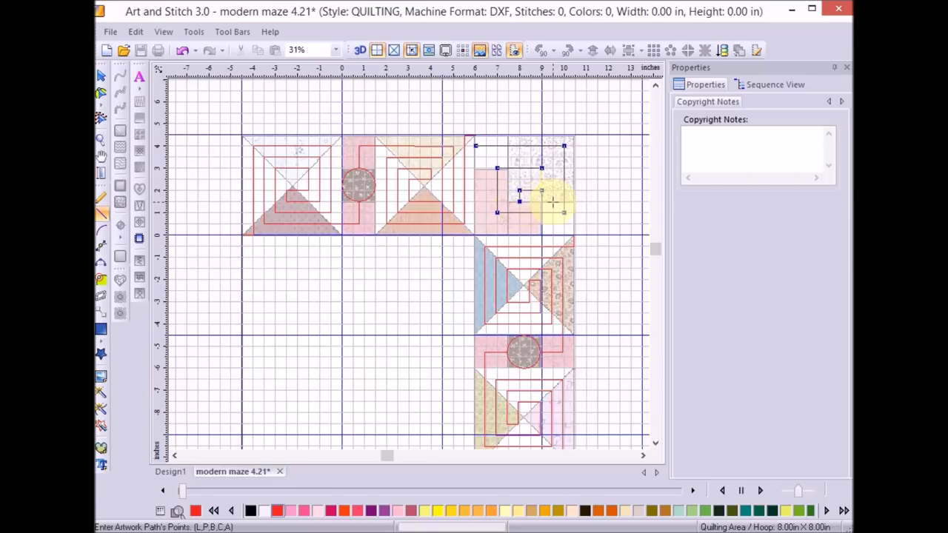
pyautogui.click(552, 202)
pyautogui.click(552, 157)
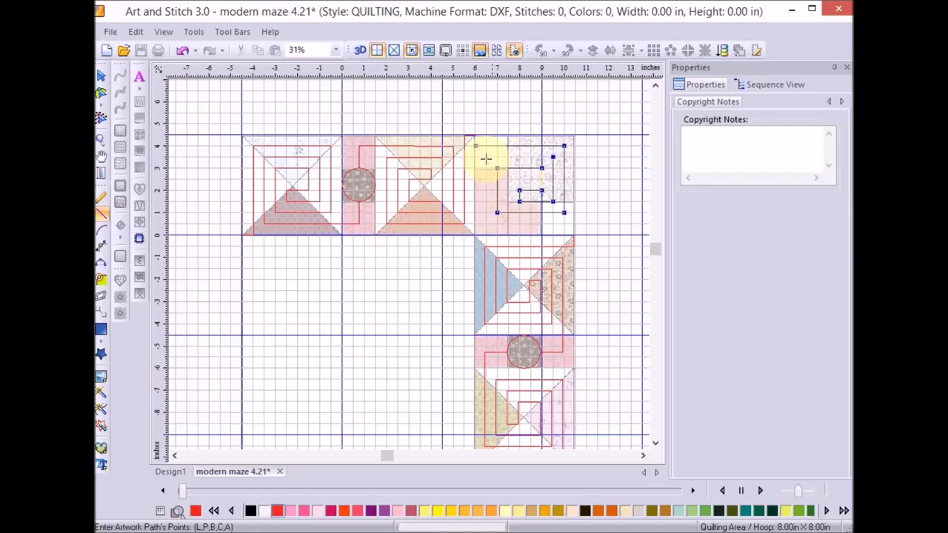
pyautogui.click(484, 157)
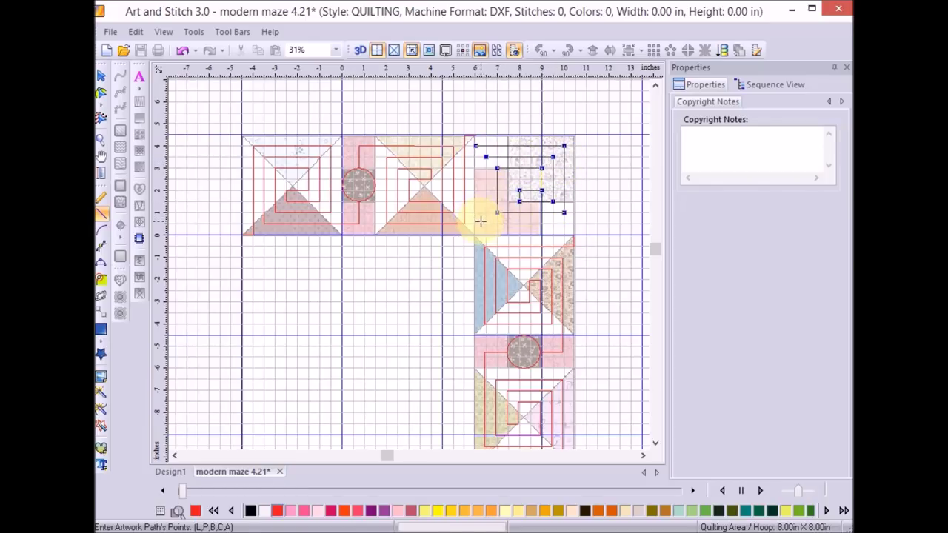
pyautogui.click(484, 224)
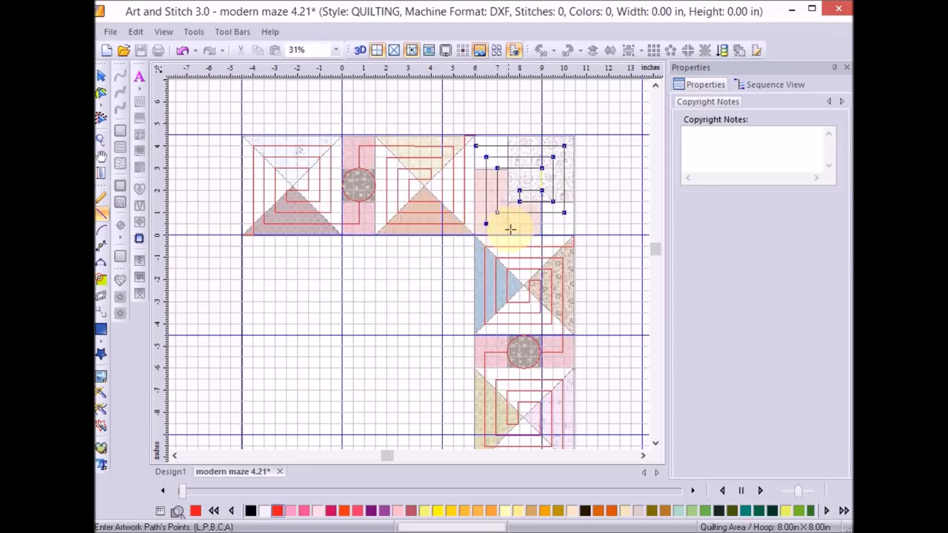
pyautogui.click(564, 224)
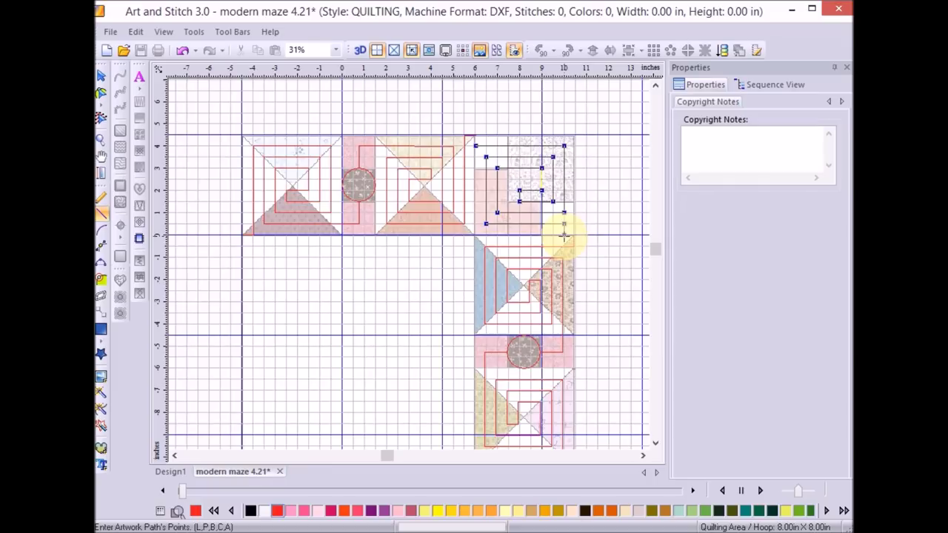
pyautogui.doubleClick(564, 234)
pyautogui.click(108, 90)
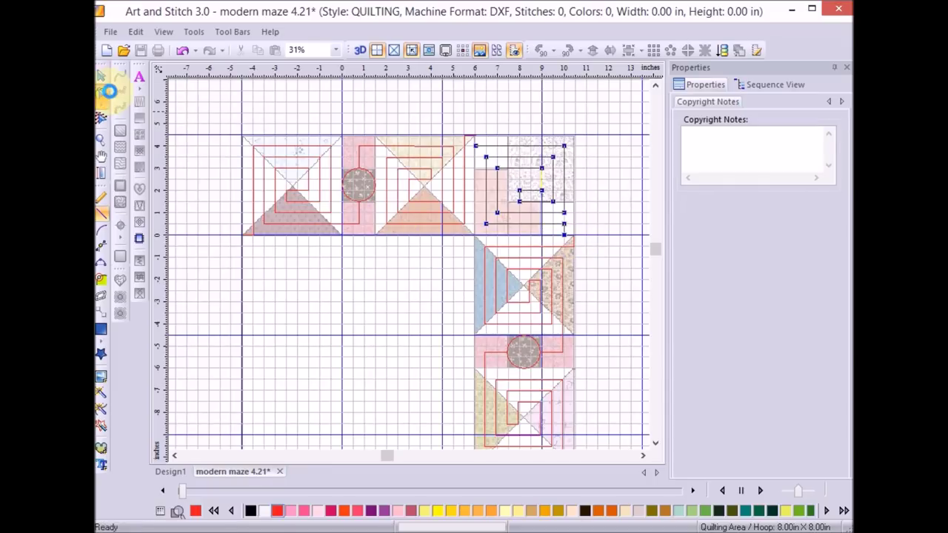
pyautogui.click(567, 254)
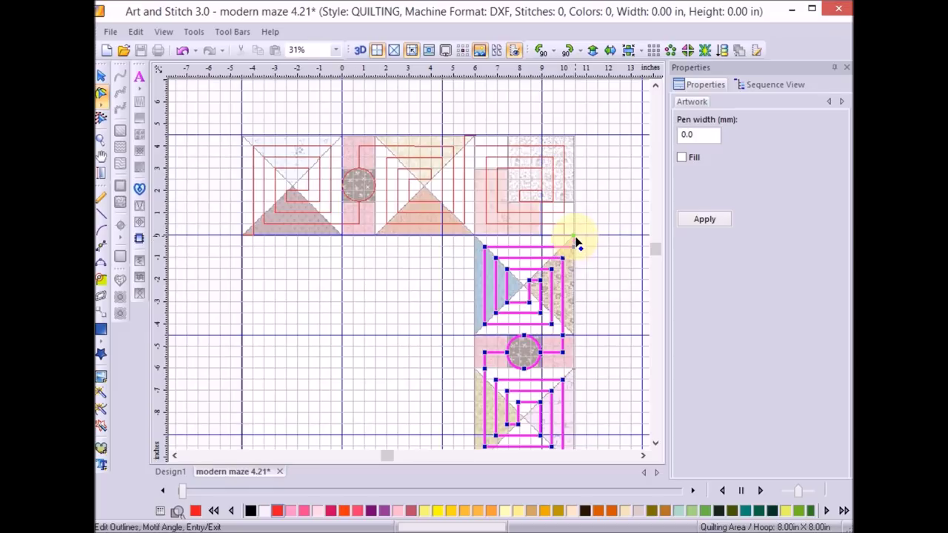
# Step: Pull the right-column maze's top end node up to meet the corner spiral
pyautogui.moveTo(576, 242)
pyautogui.mouseDown()
pyautogui.moveTo(565, 240)
pyautogui.moveTo(571, 254)
pyautogui.mouseUp()
pyautogui.click(462, 139)
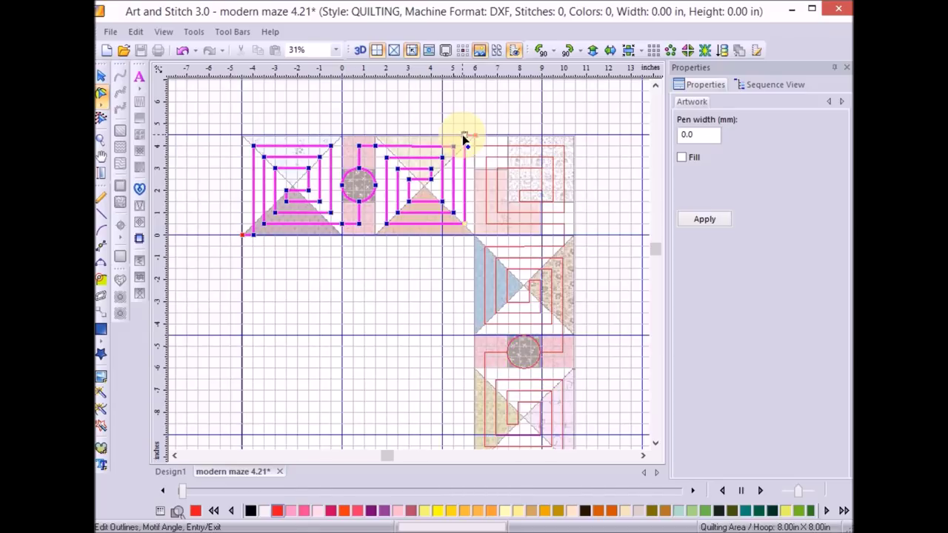
pyautogui.press('Escape')
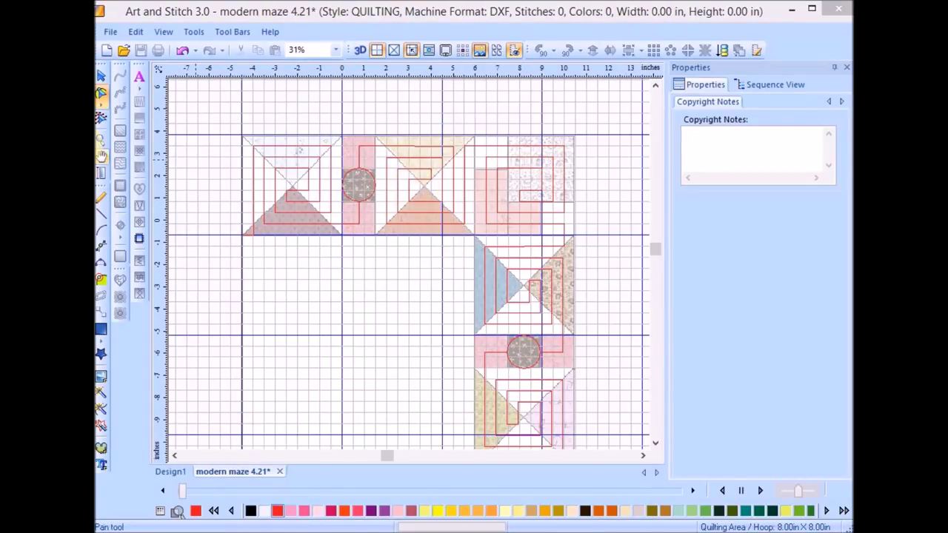
# Step: Join the top-row maze outline and corner spiral end nodes into one continuous line
pyautogui.click(102, 96)
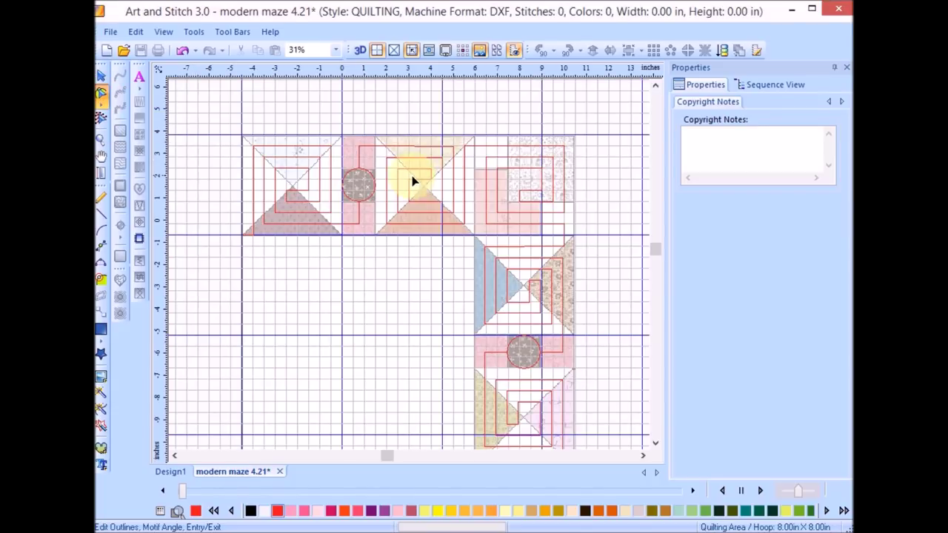
pyautogui.click(459, 200)
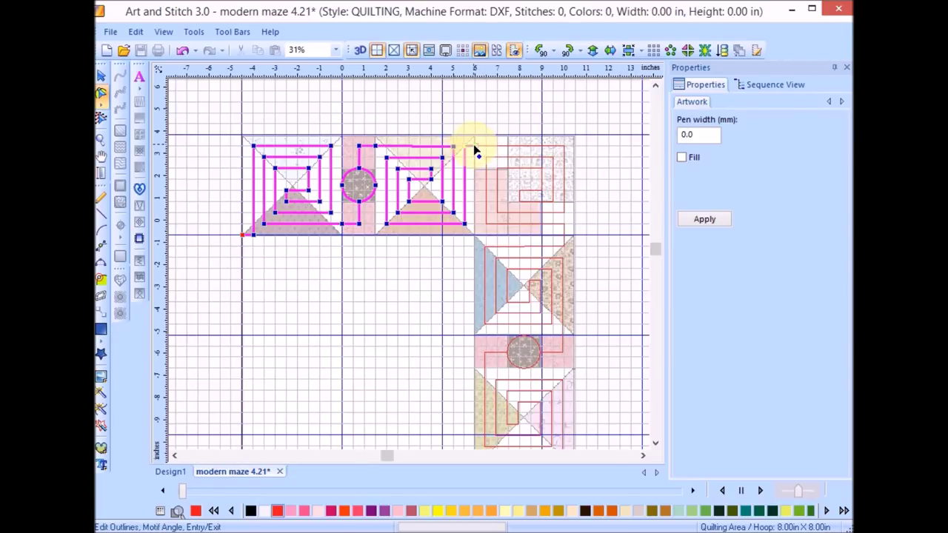
pyautogui.click(493, 184)
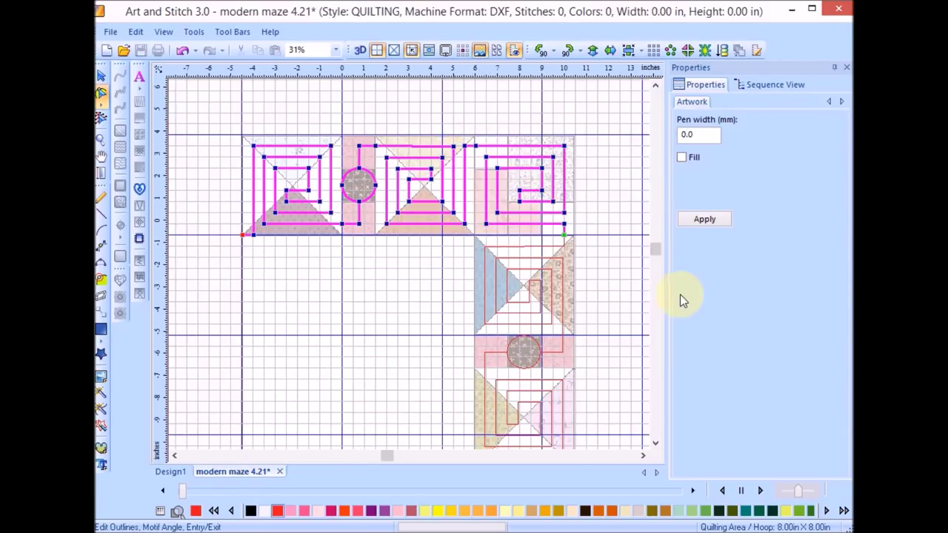
pyautogui.click(564, 238)
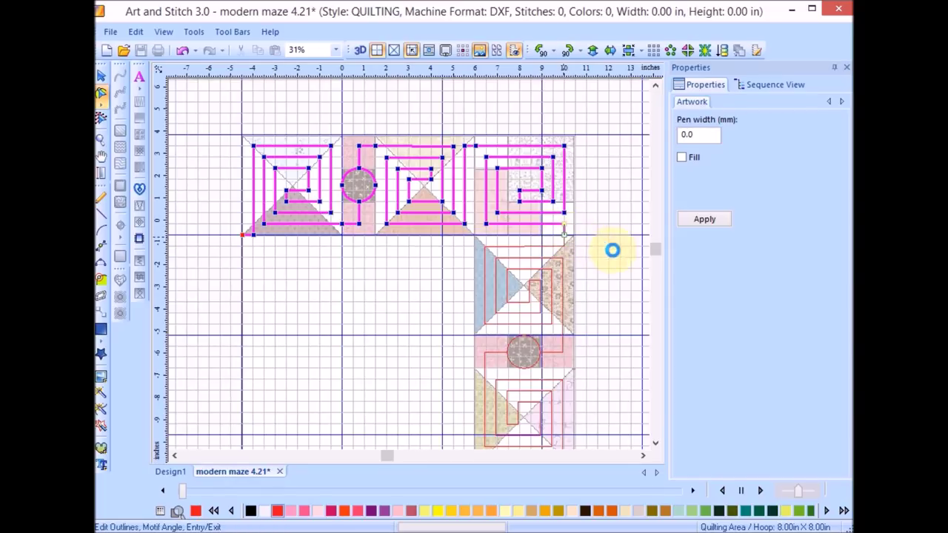